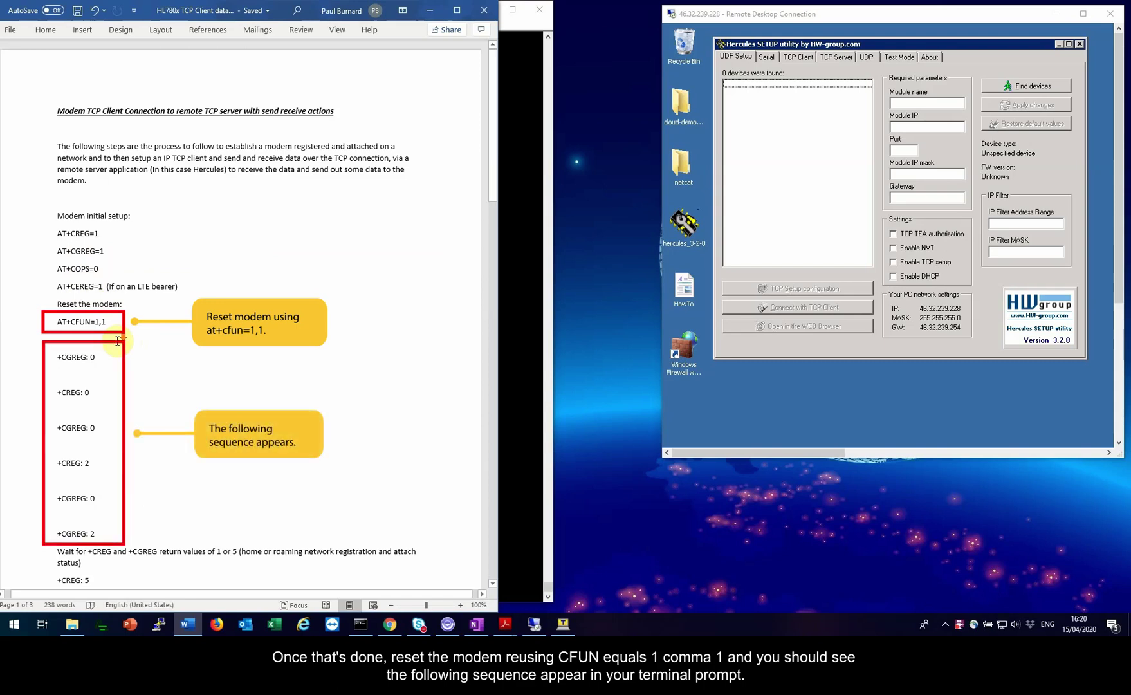
# Review the document's modem registration, GPRS and TCP connection commands, and show the TCP Server settings in Hercules.
pyautogui.scroll(-6, 117, 341)
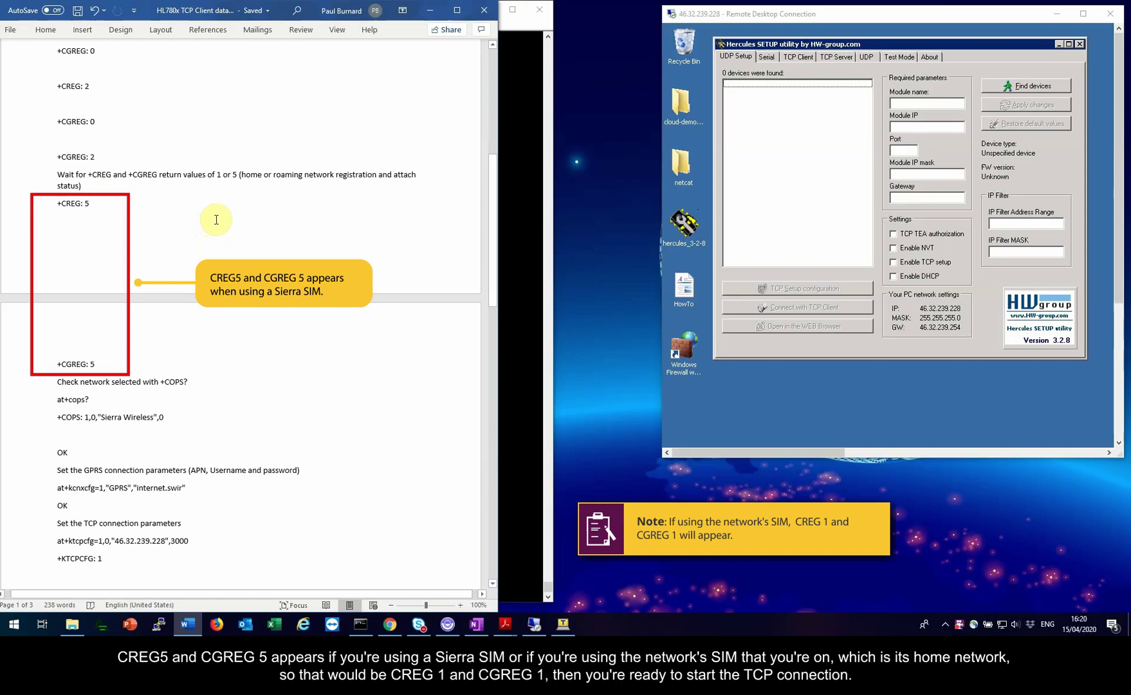
pyautogui.scroll(-5, 214, 222)
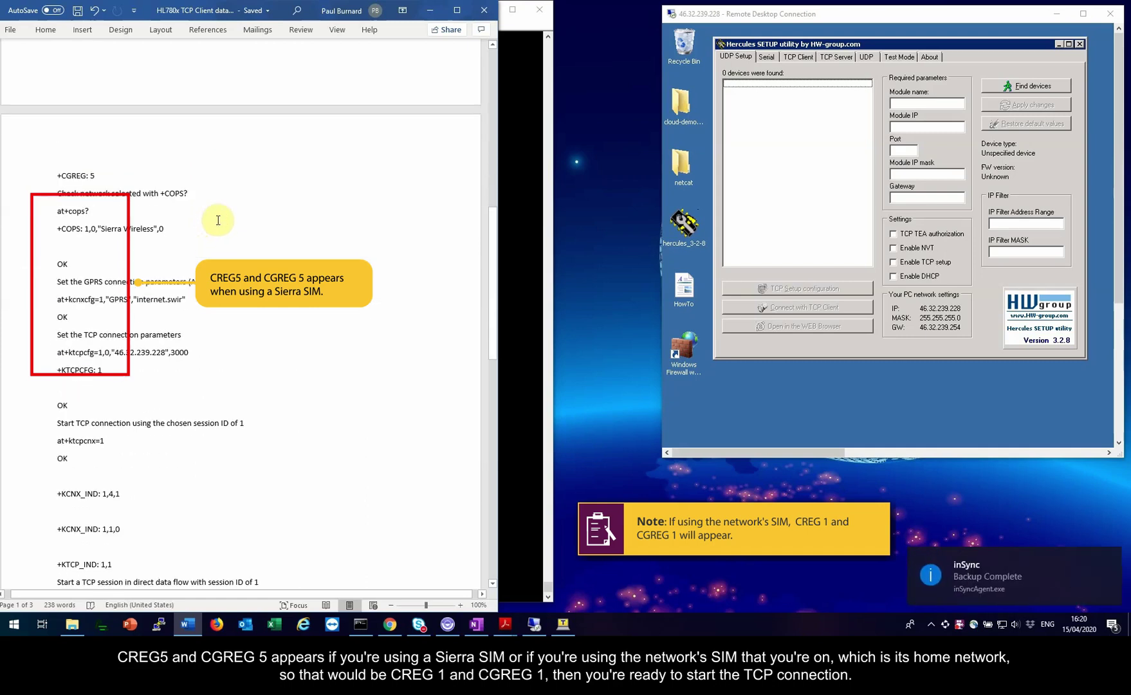
pyautogui.scroll(-3, 218, 220)
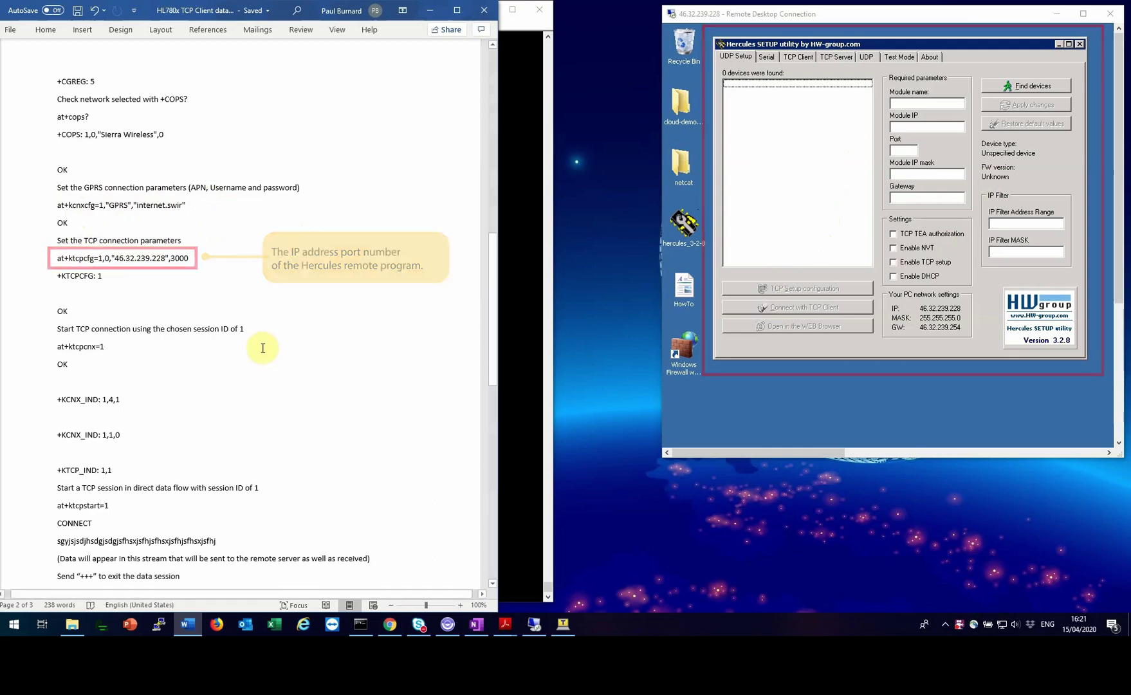
pyautogui.scroll(-3, 257, 346)
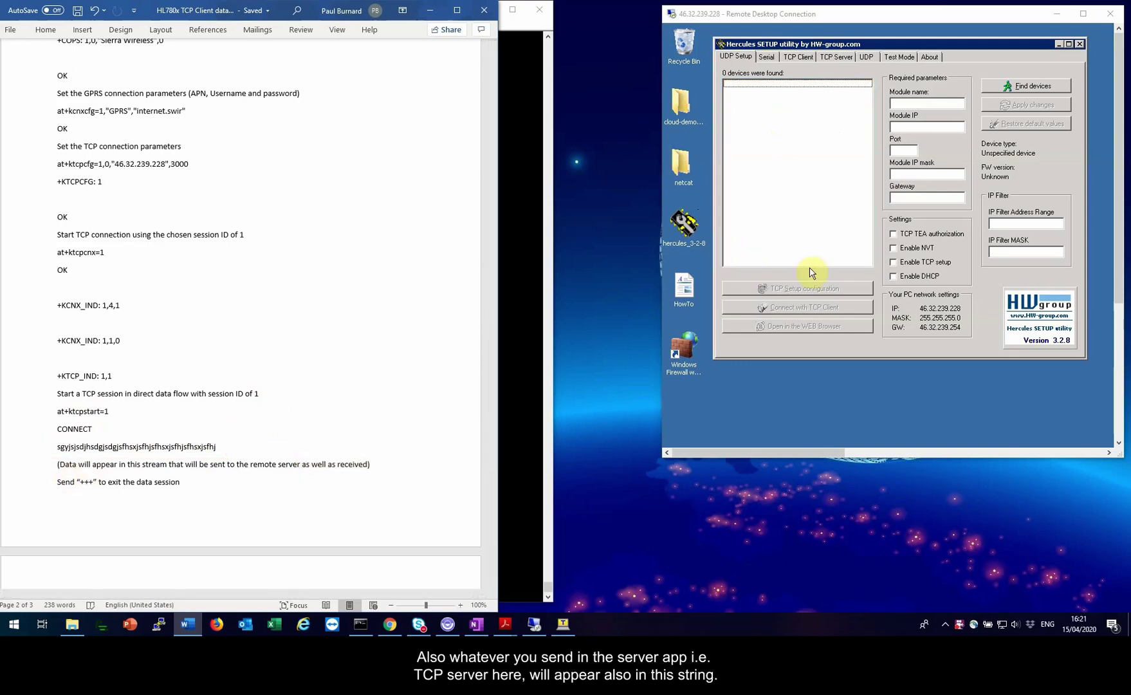
pyautogui.click(837, 56)
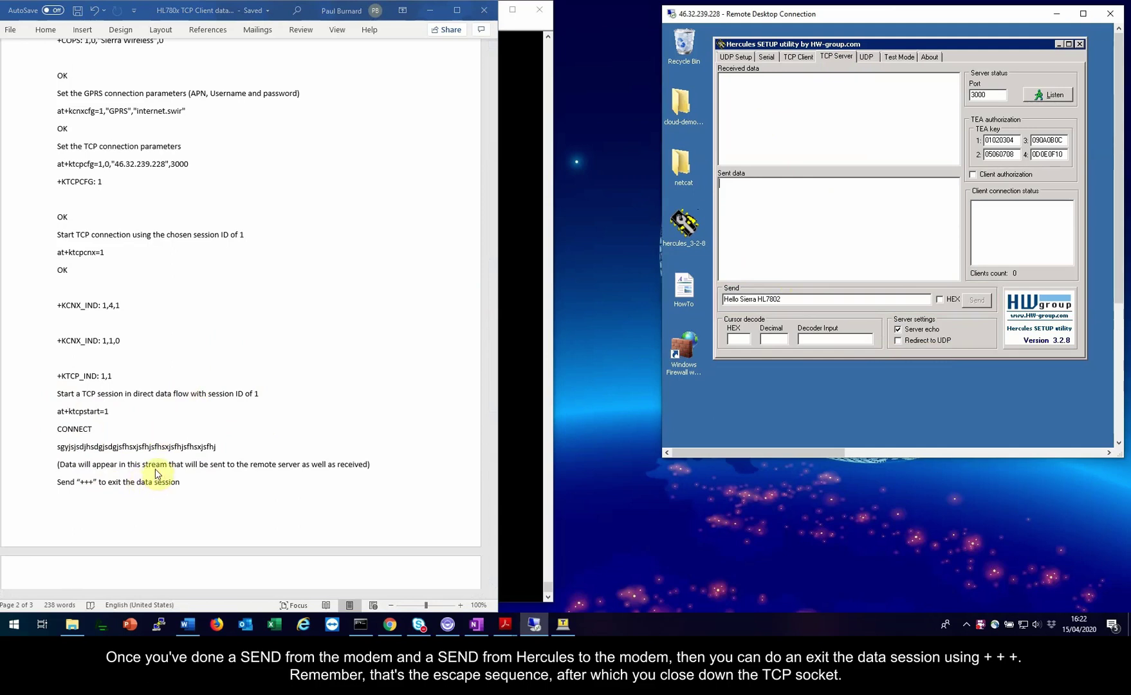
# Read the document's instructions for exiting the data session and closing TCP session ID 1.
pyautogui.scroll(-3, 166, 399)
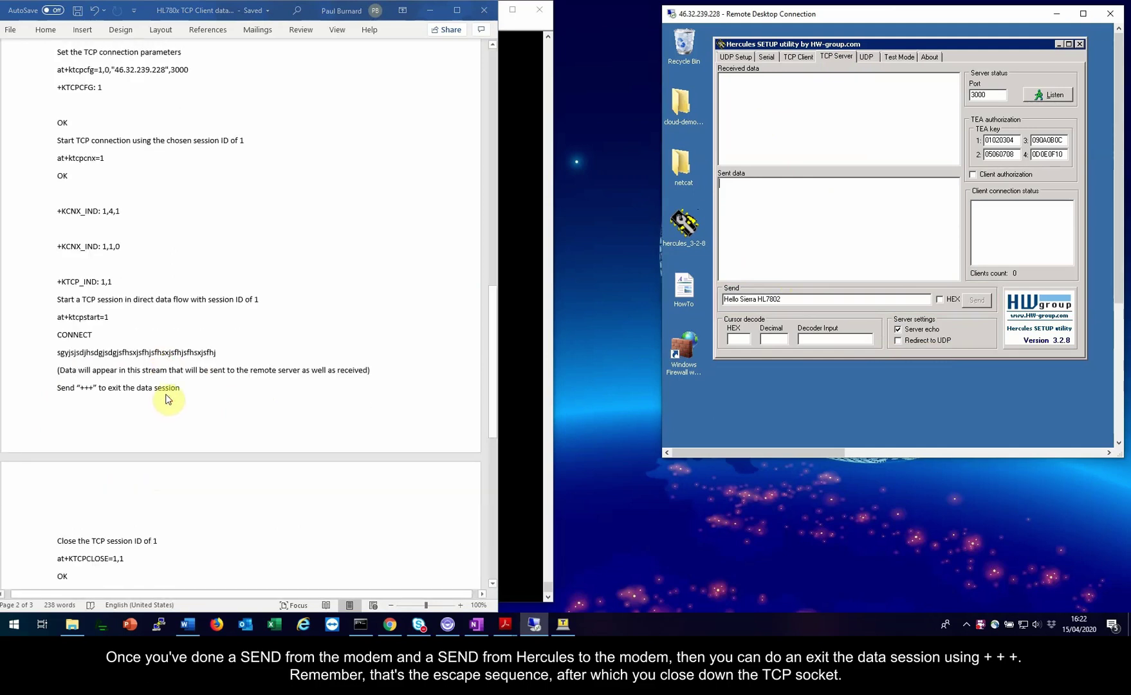
pyautogui.scroll(-3, 171, 389)
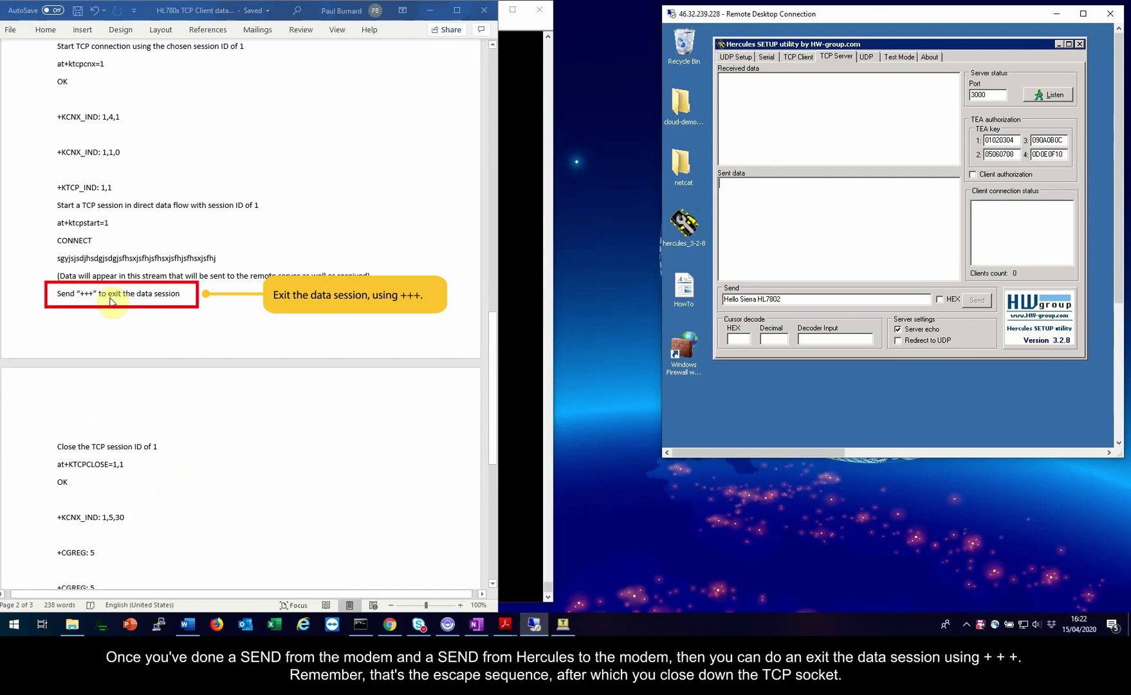
pyautogui.scroll(-5, 194, 316)
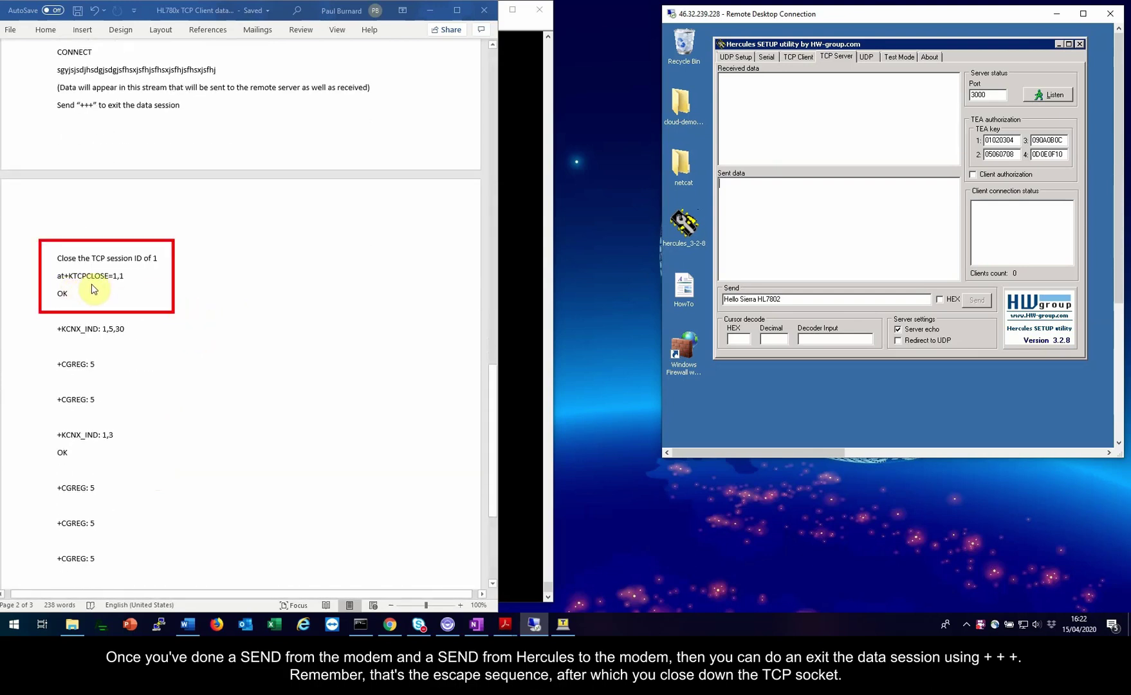
pyautogui.scroll(-5, 129, 293)
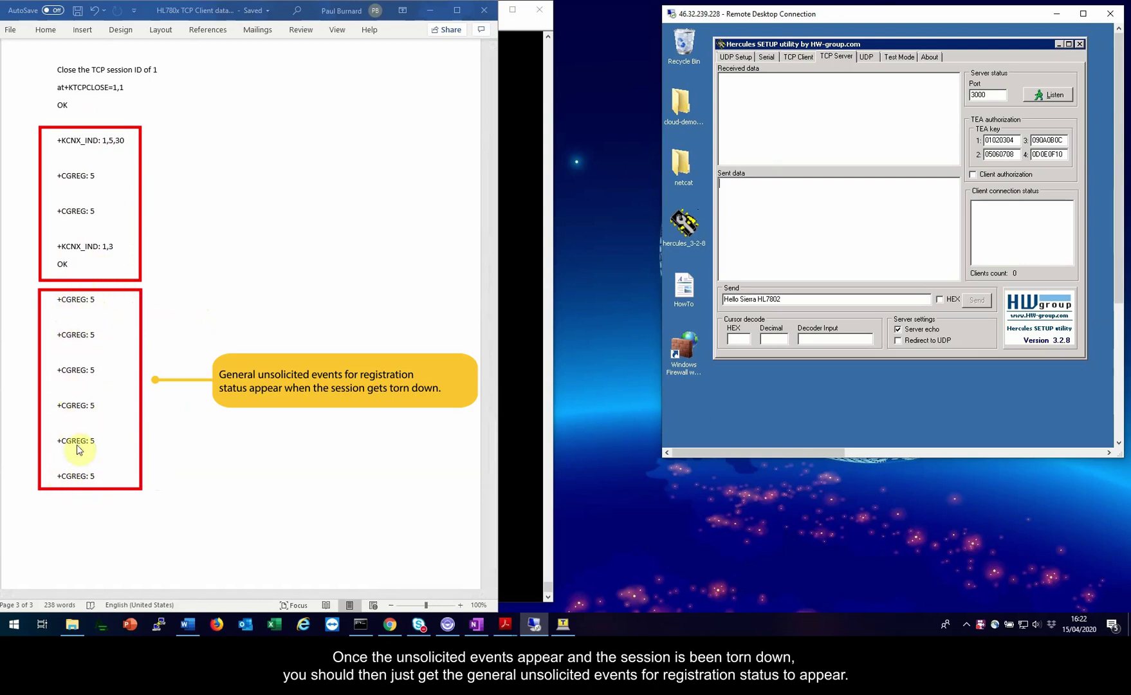
pyautogui.scroll(3, 328, 260)
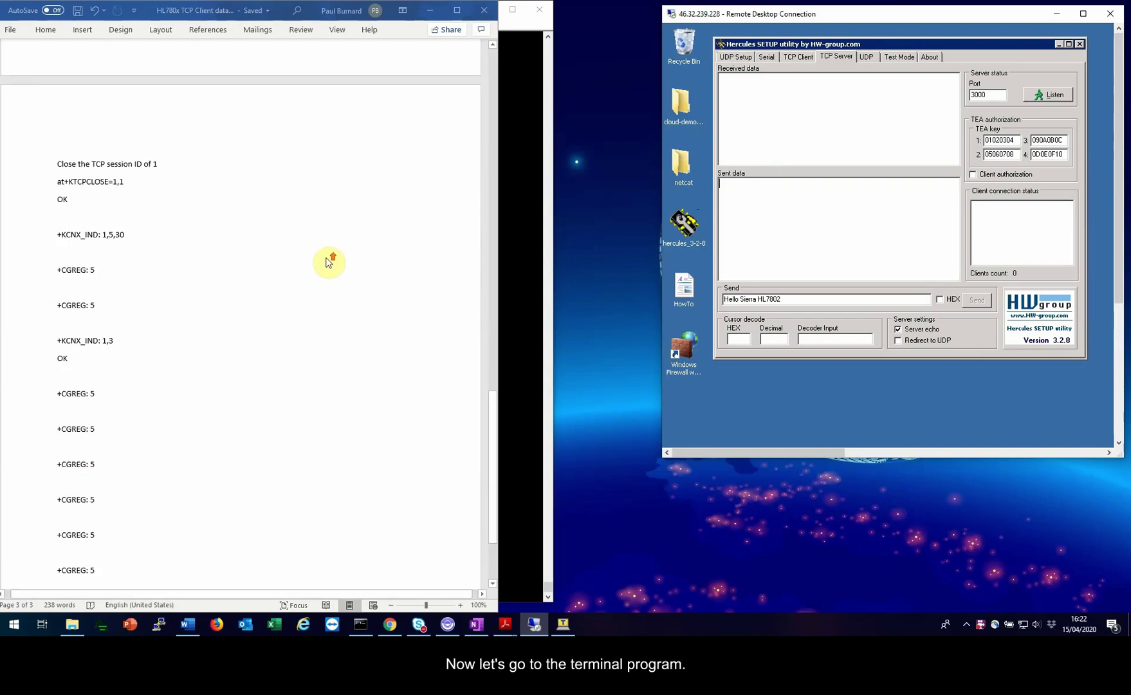
# Switch to Tera Term, set the COM4 serial port speed to 115200, and query the modem identity with ati.
pyautogui.click(532, 145)
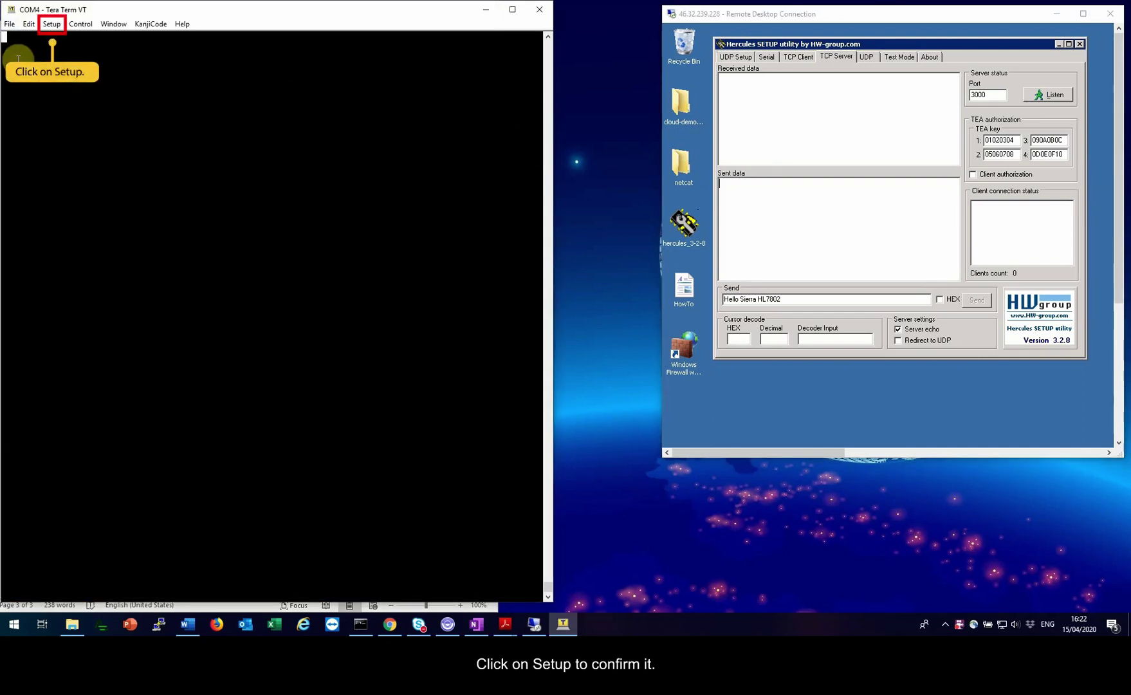
pyautogui.click(12, 24)
pyautogui.click(10, 24)
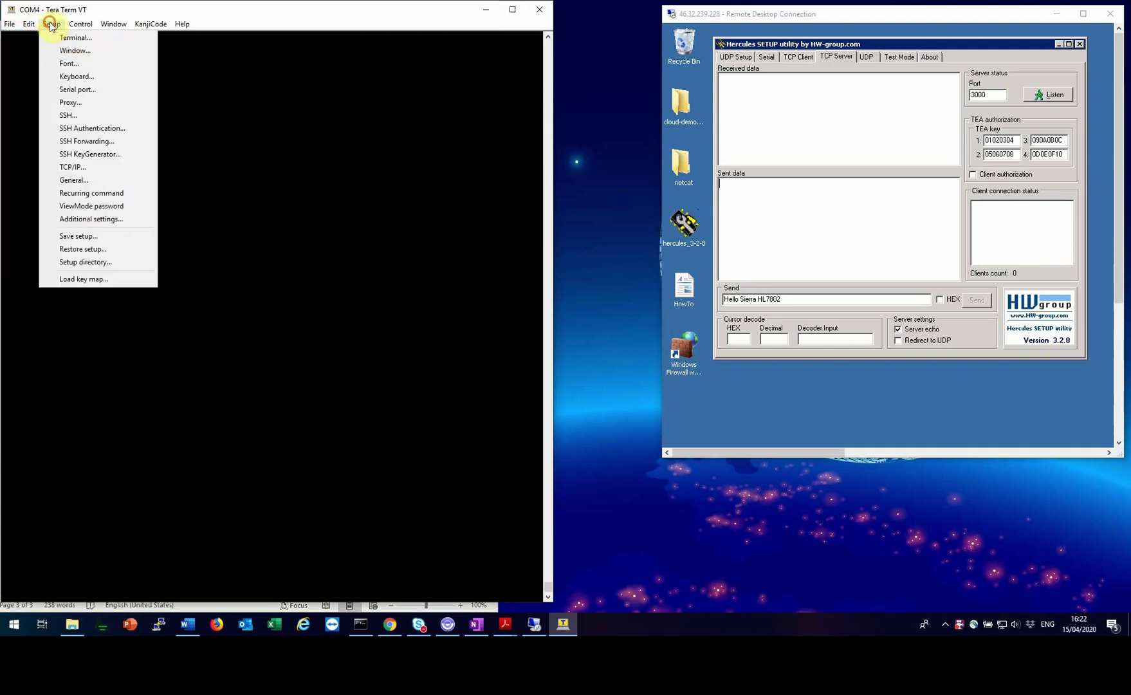
pyautogui.click(51, 24)
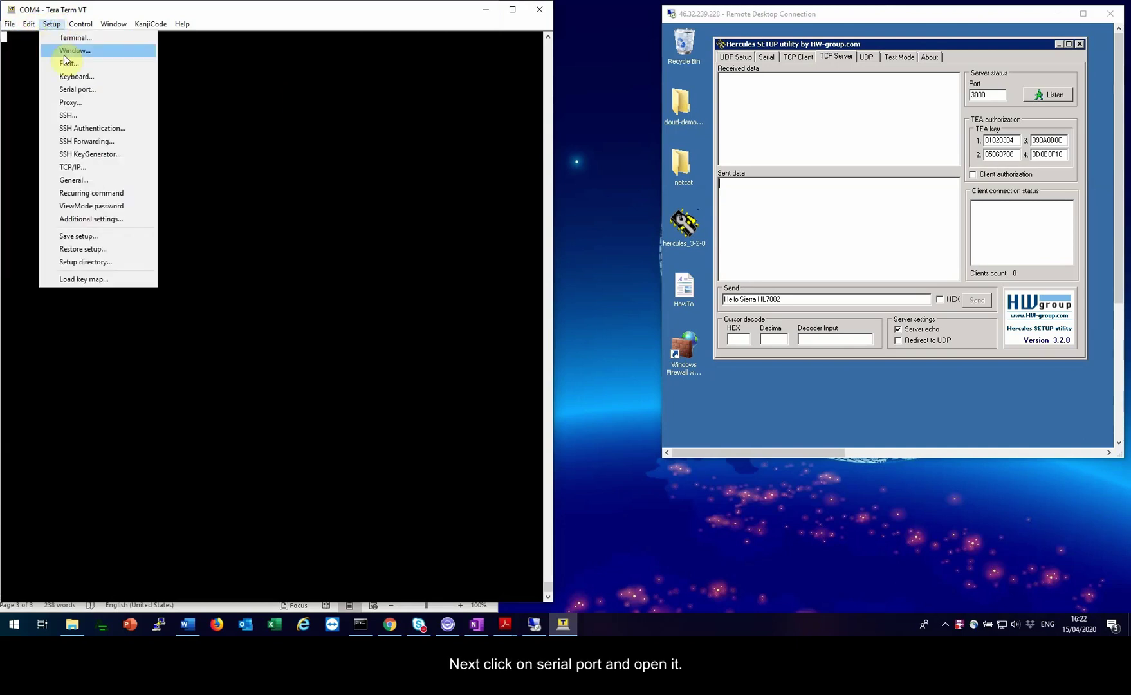
pyautogui.click(73, 89)
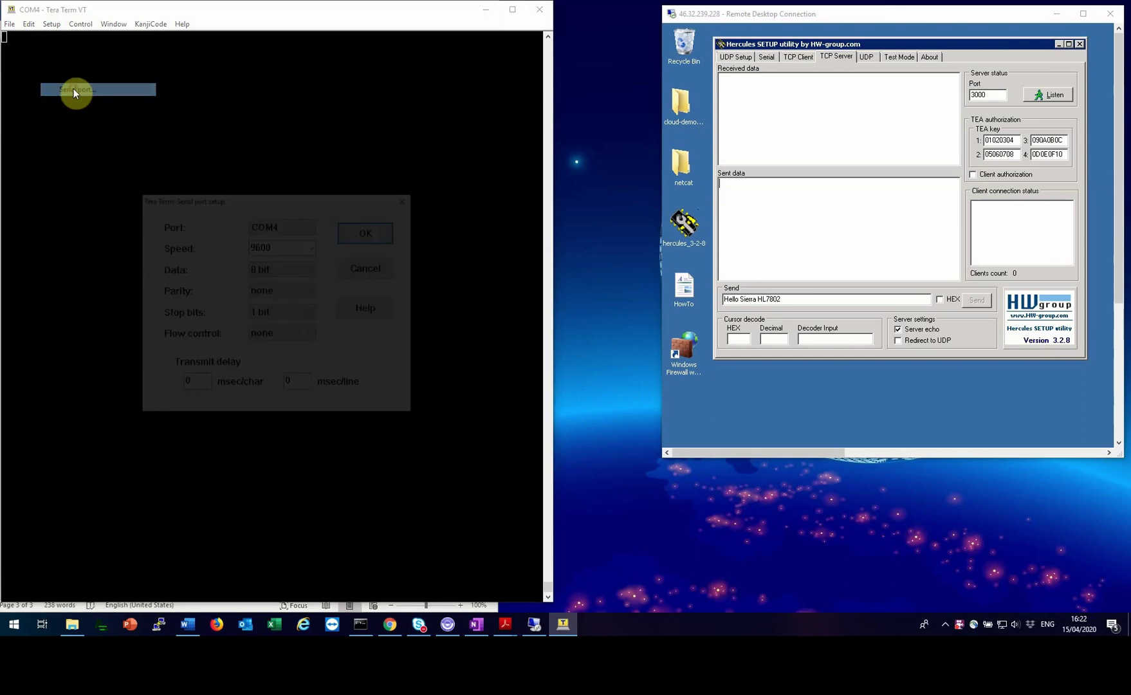
pyautogui.click(309, 250)
pyautogui.click(314, 247)
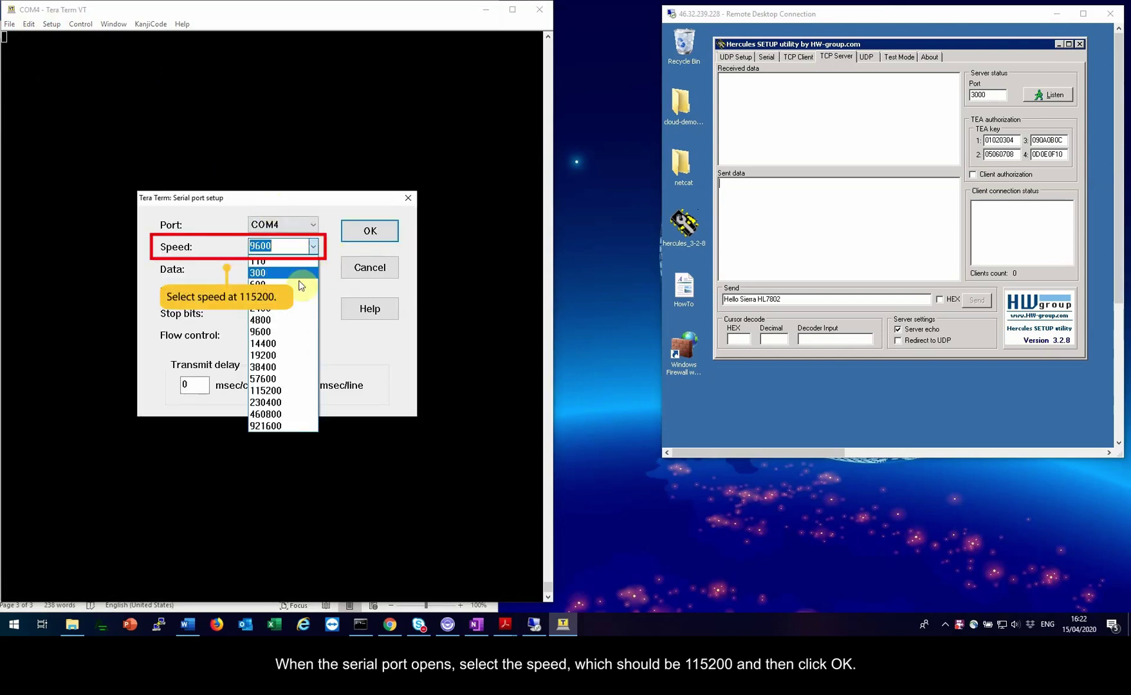
pyautogui.click(292, 394)
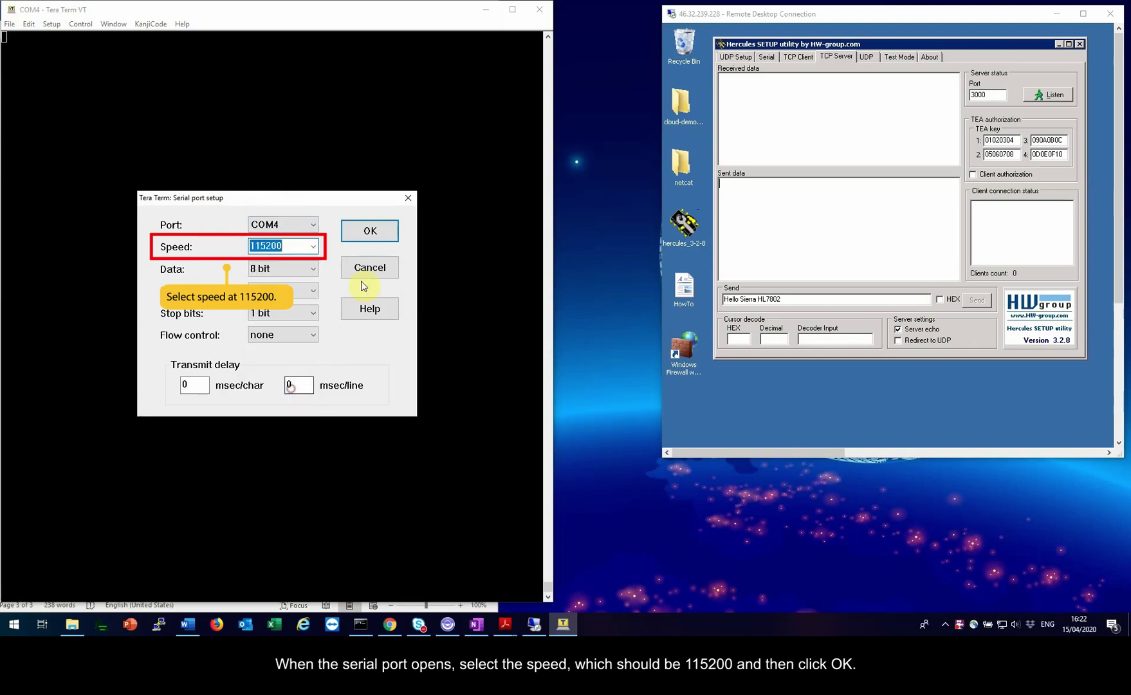
pyautogui.click(368, 232)
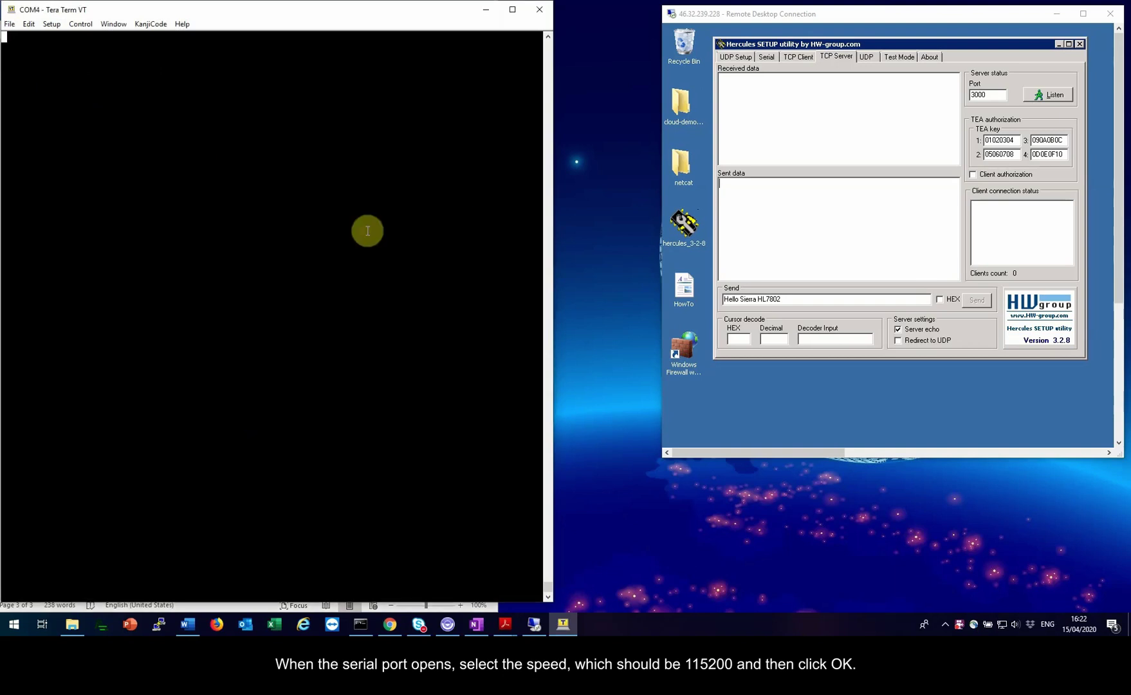
pyautogui.write('ati')
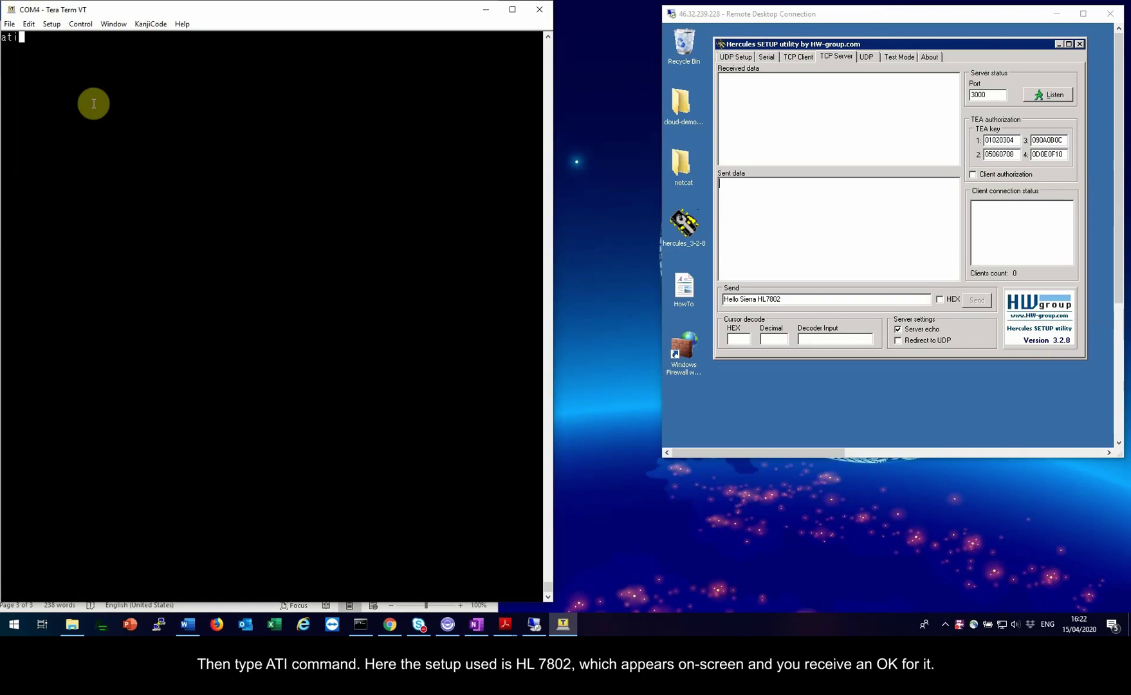
pyautogui.press('Return')
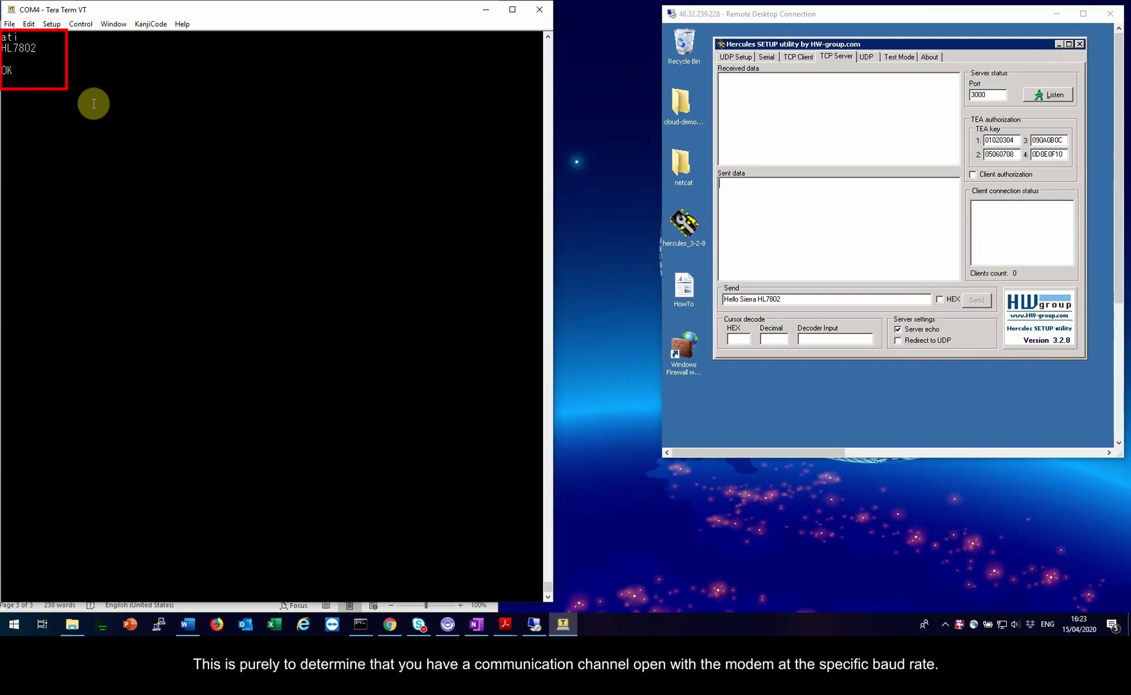
# Enable unsolicited network registration and attach events on the modem with at+creg=1 and at+cgreg=1.
pyautogui.write('at+cr')
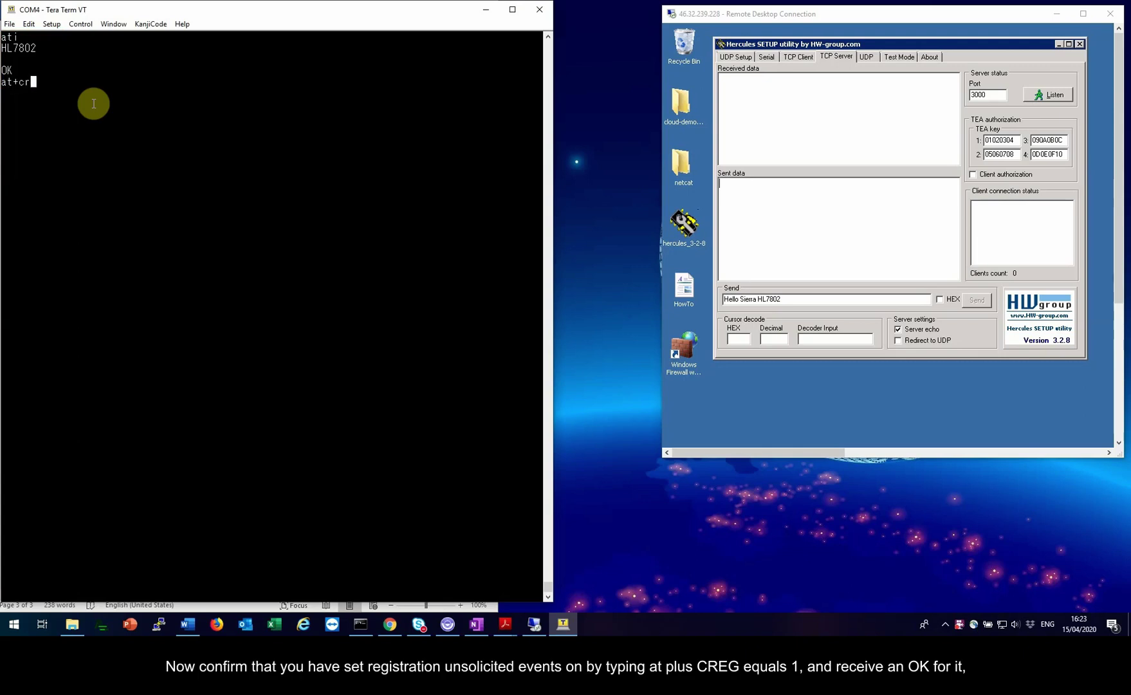
pyautogui.write('eg=1')
pyautogui.press('Return')
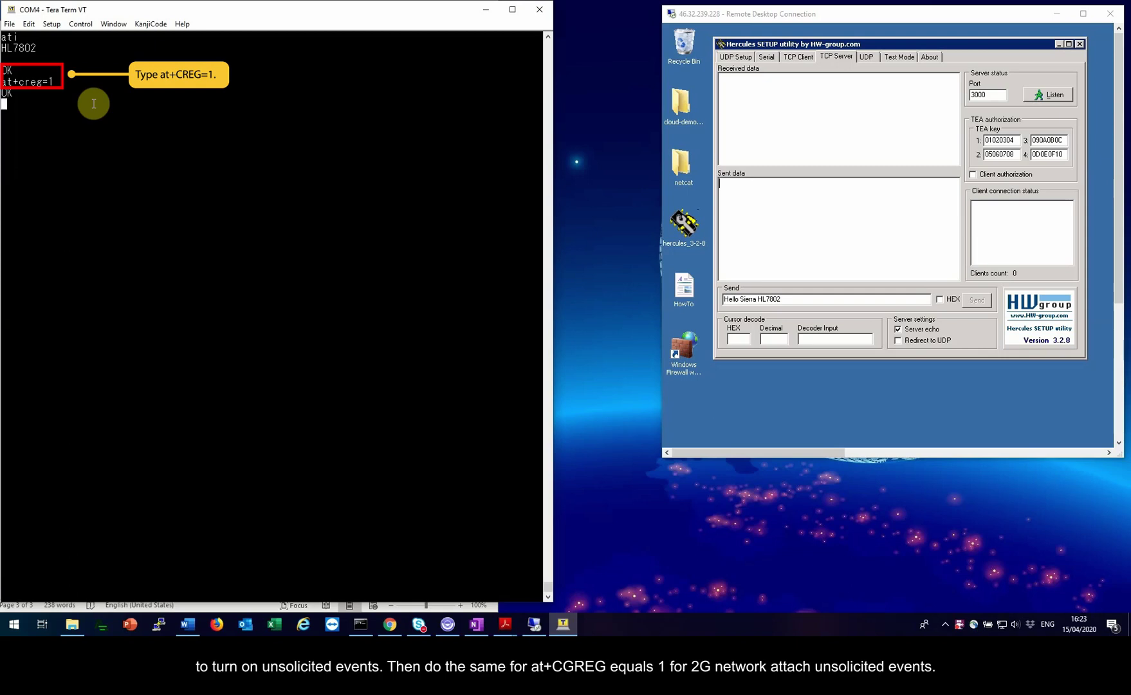
pyautogui.write('at')
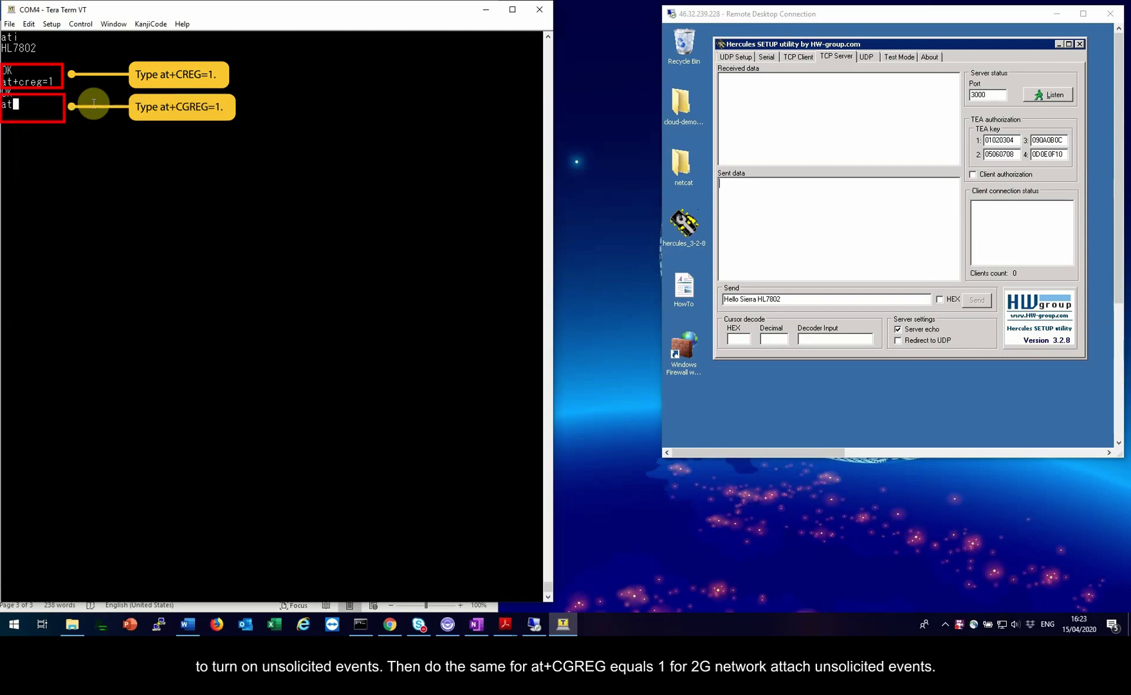
pyautogui.write('+cgreg=1')
pyautogui.press('Return')
# Query the selected network operator with at+cops? and reset the modem with at+cfun=1,1.
pyautogui.write('at+co')
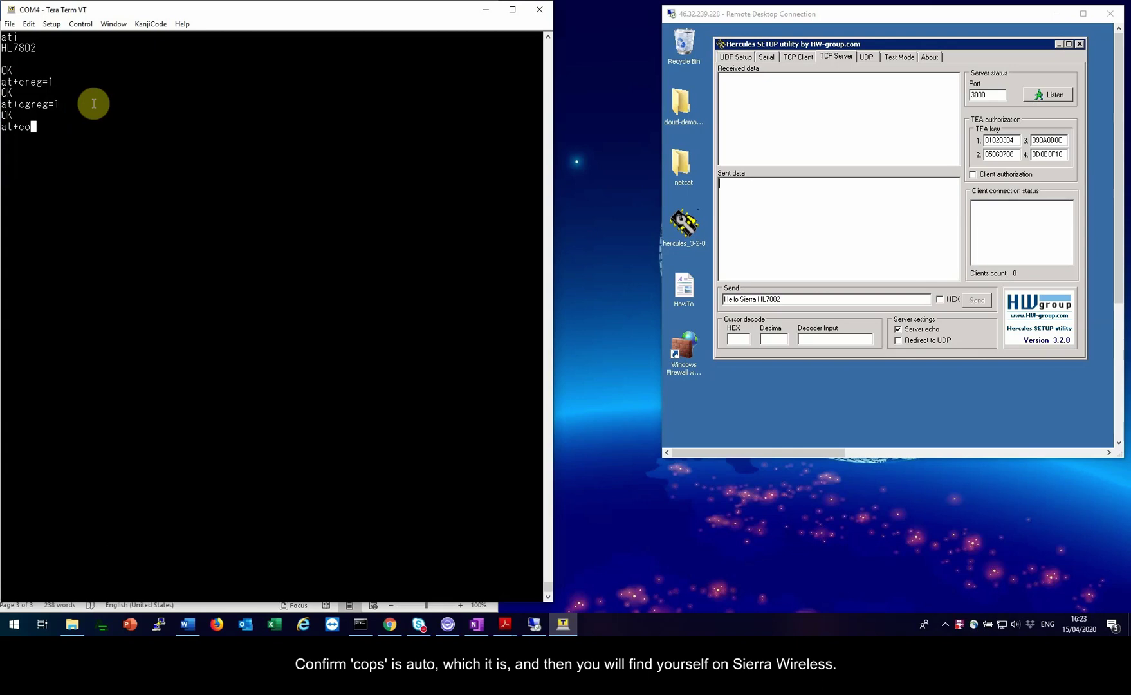
pyautogui.write('ps?')
pyautogui.press('Return')
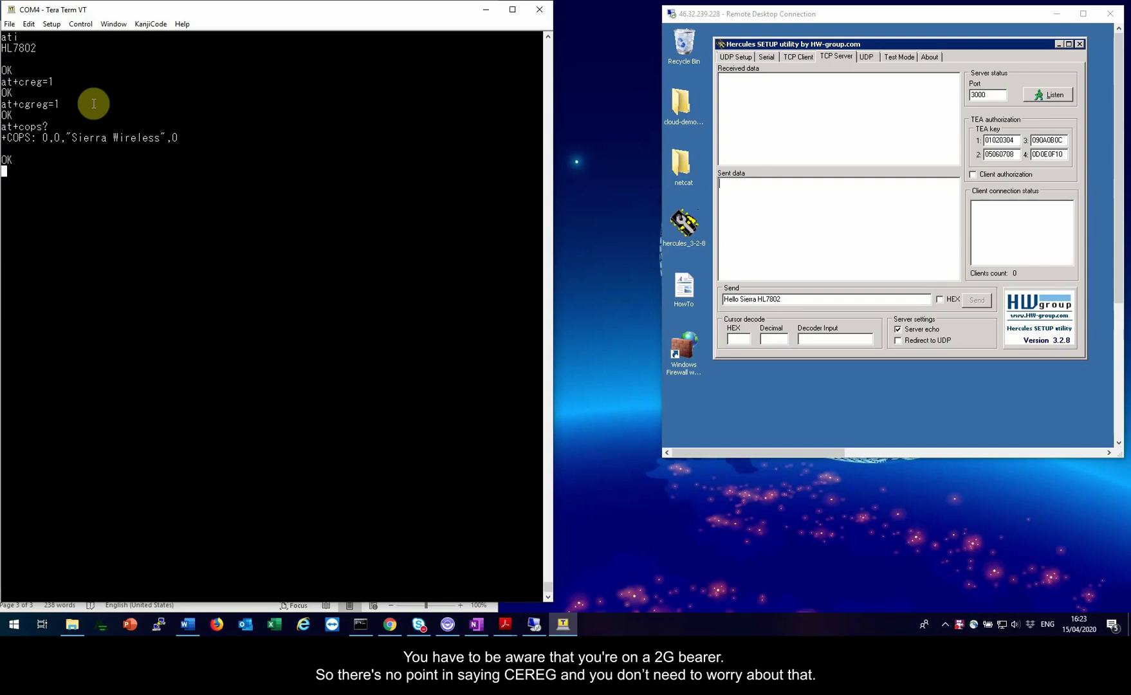
pyautogui.write('at+')
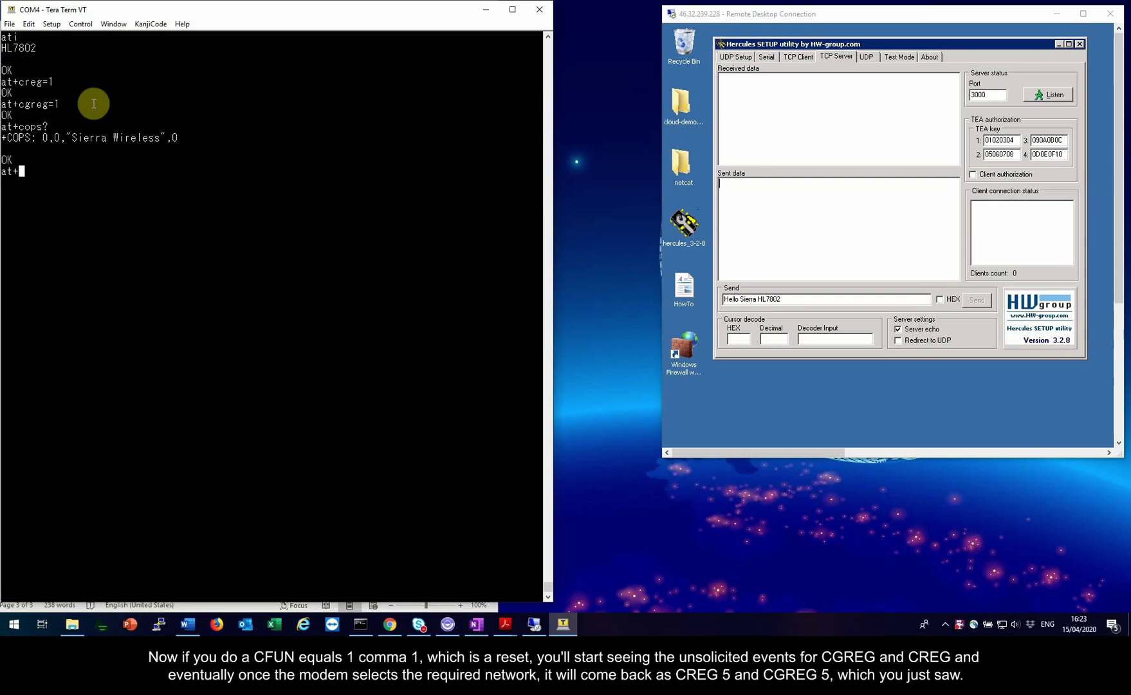
pyautogui.write('cfun=1,1')
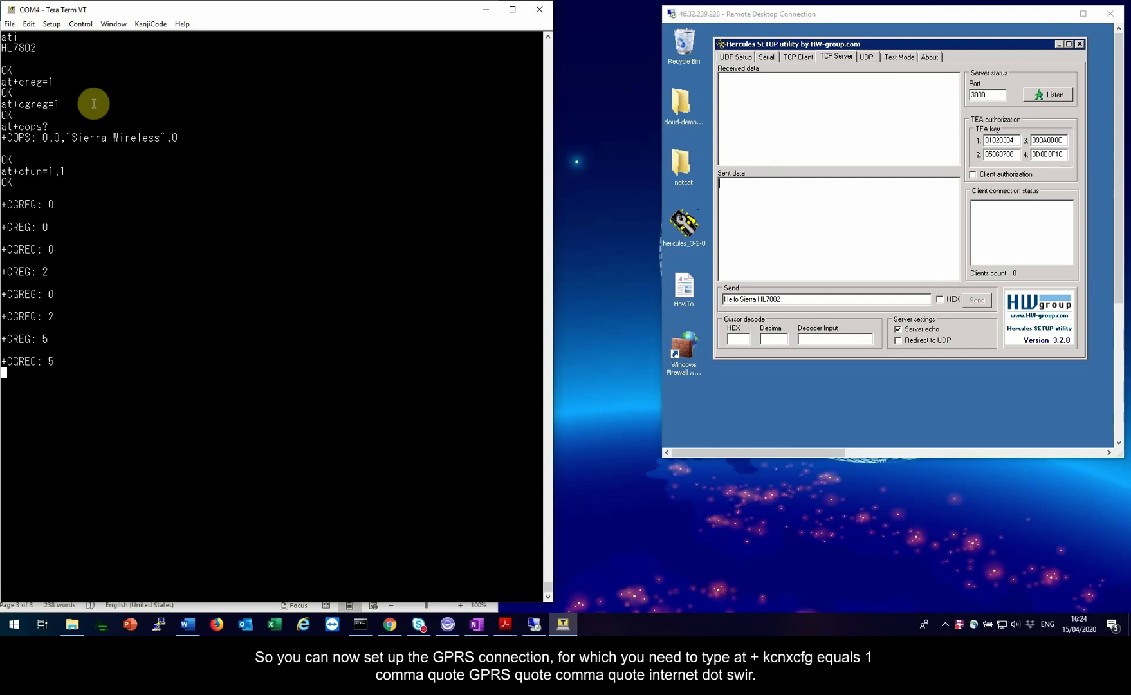
# Set the GPRS connection parameters for connection 1 with APN internet.swir using at+kcnxcfg=1,"GPRS","internet.swir".
pyautogui.write('at+')
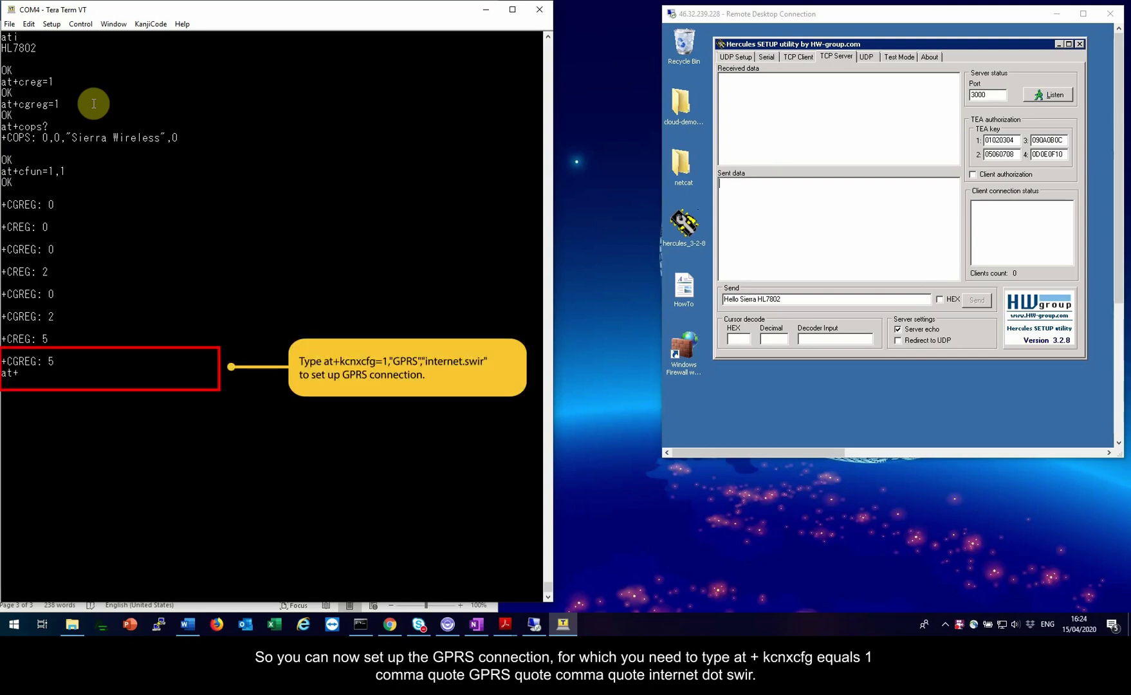
pyautogui.write('kcnxcfg=1,"GPRS","interne')
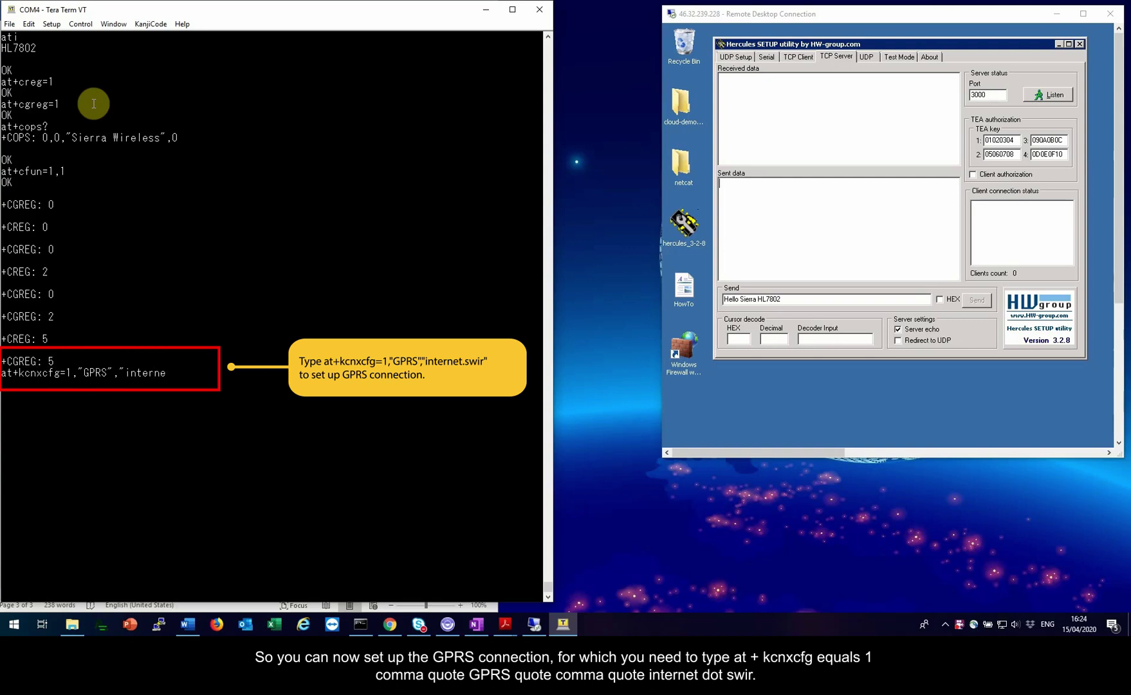
pyautogui.write('t.swir"')
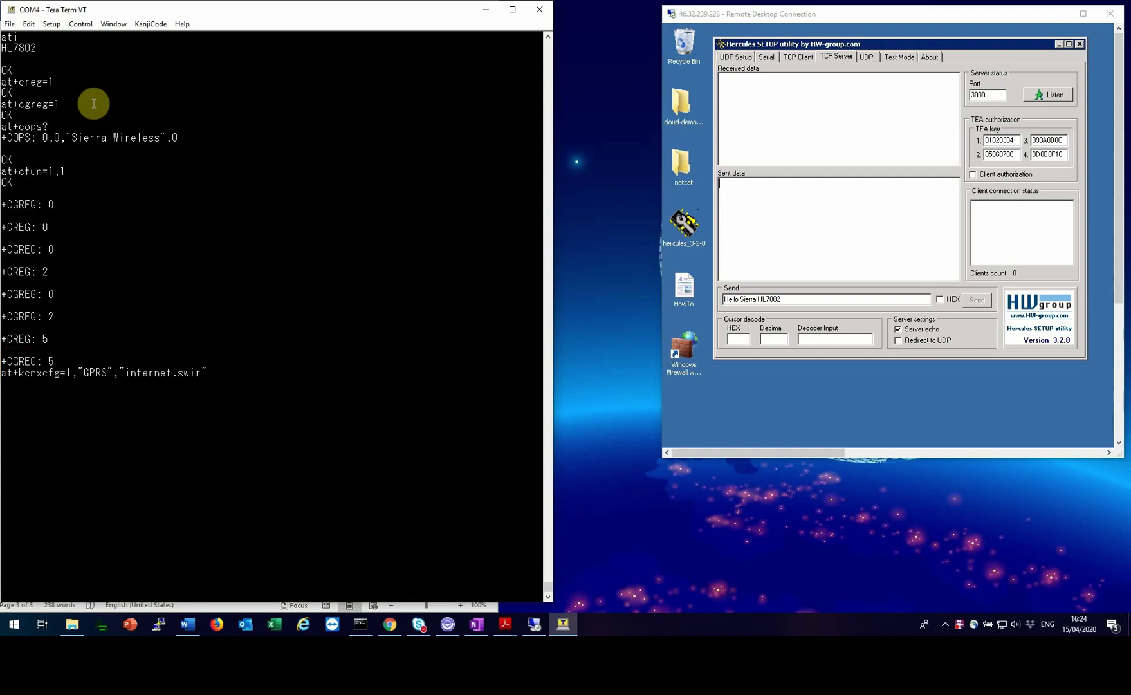
pyautogui.press('Return')
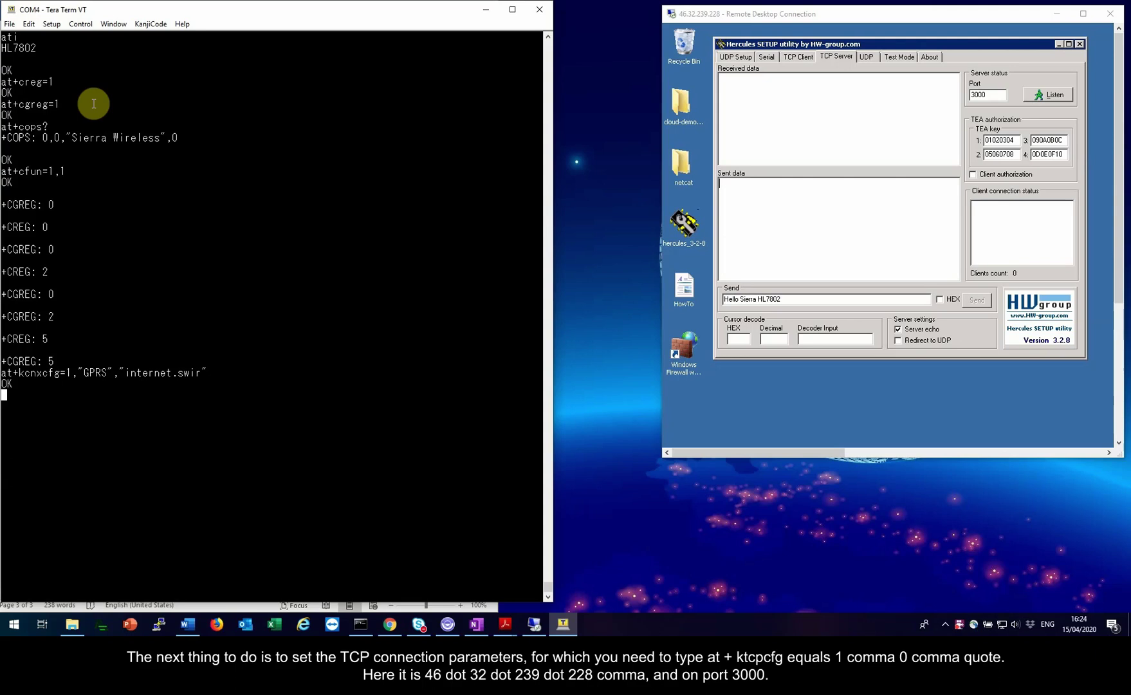
# Set the TCP connection parameters with at+ktcpcfg=1,0,"46.32.239.228",3000 and start the Hercules TCP server listening on port 3000.
pyautogui.write('at+ktcpcfg=1,')
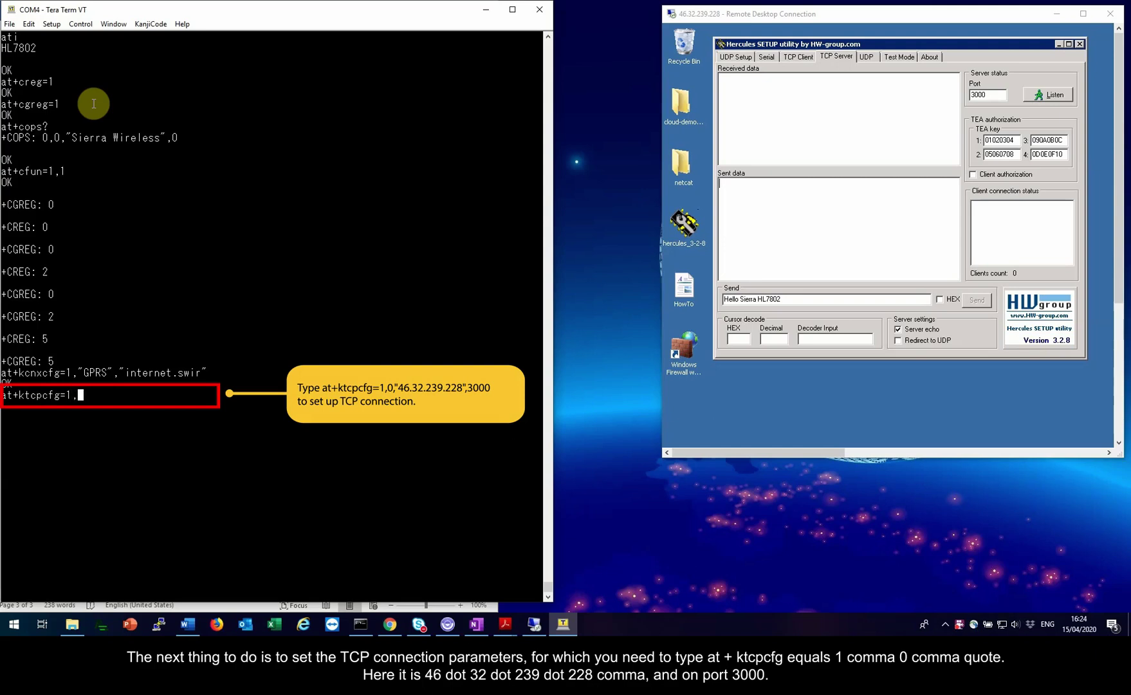
pyautogui.write('0,"46.32.239.228","')
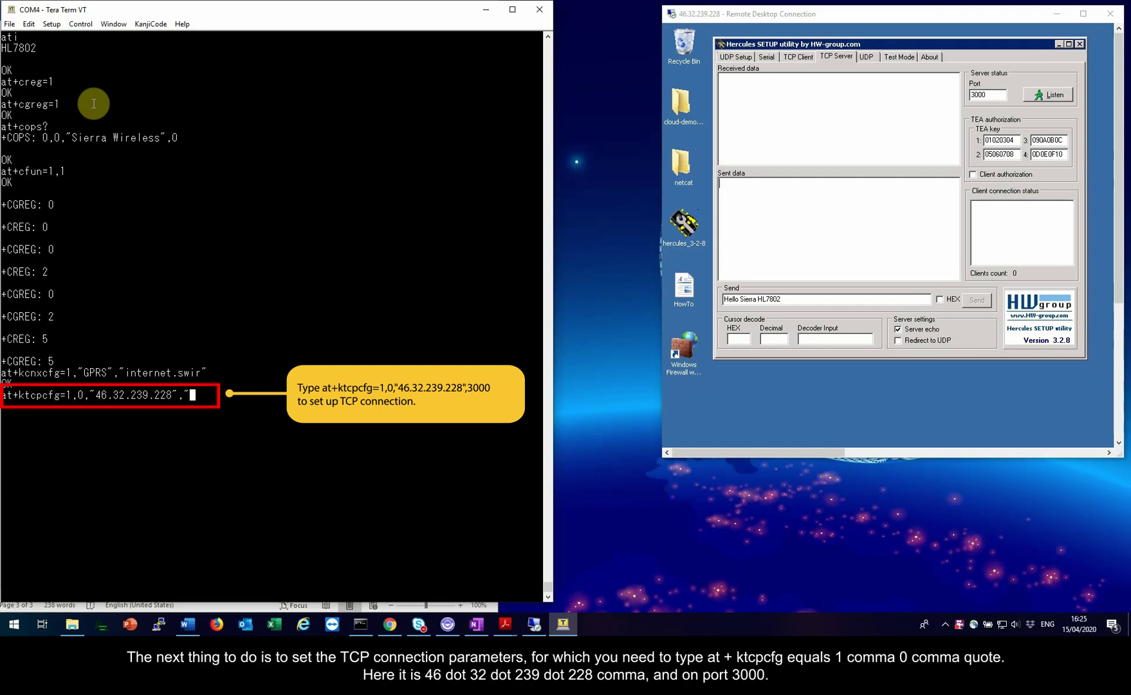
pyautogui.write('3000')
pyautogui.press('Return')
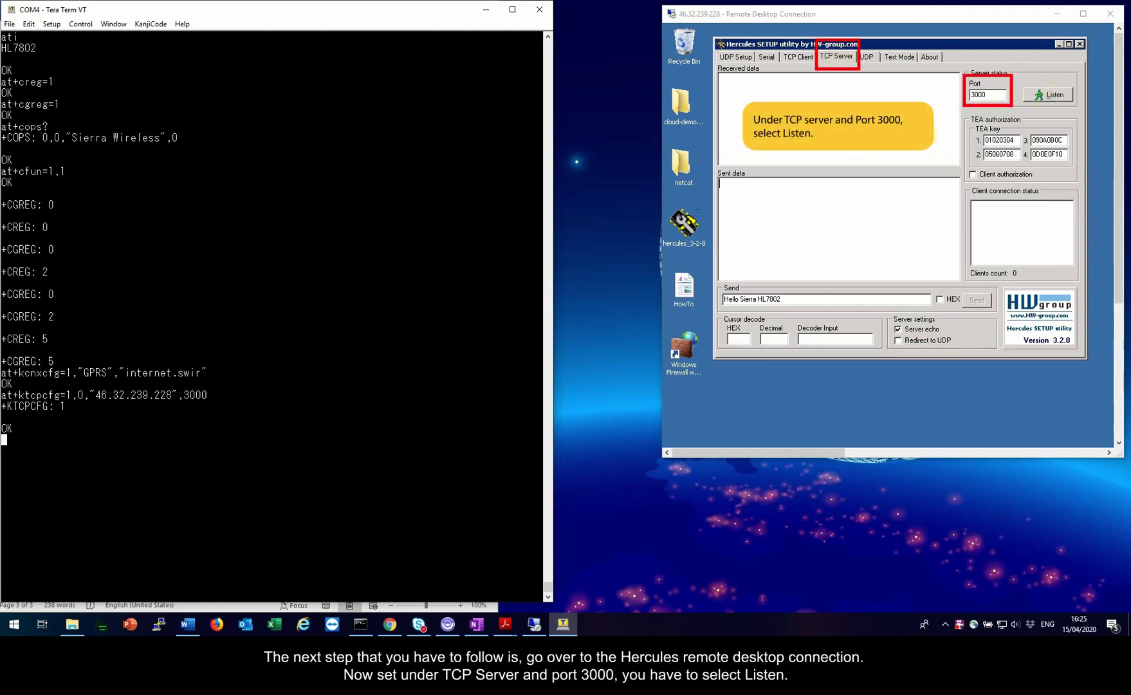
pyautogui.click(1053, 94)
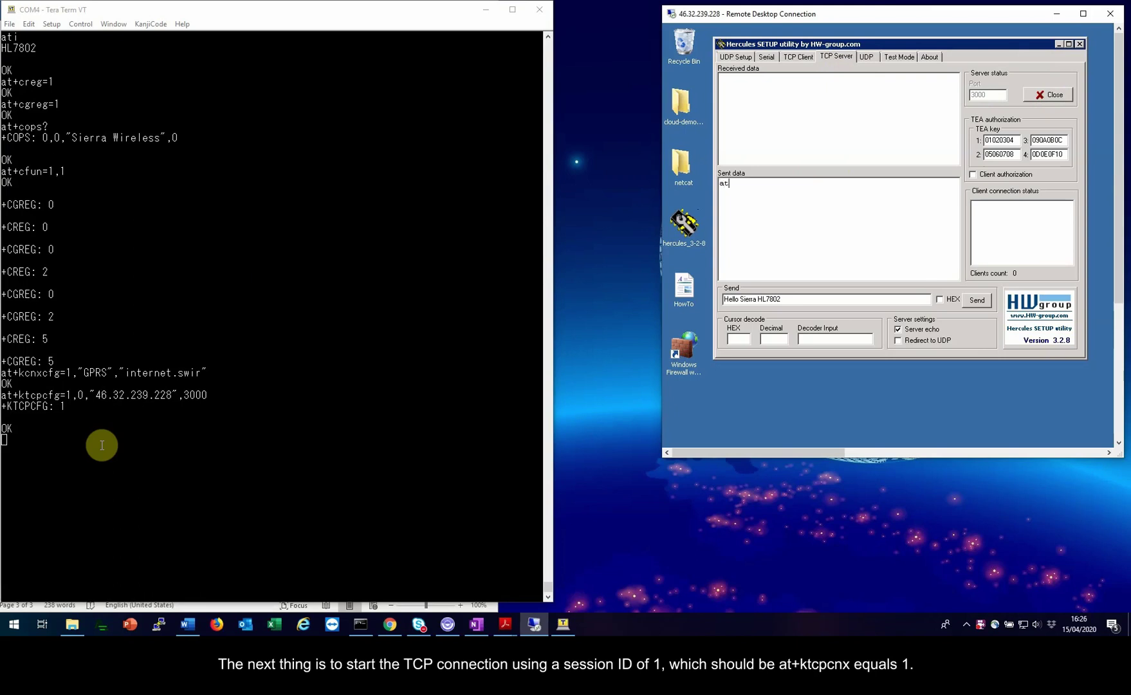
# Open the TCP connection for session ID 1 from the modem terminal with at+ktcpcnx=1.
pyautogui.click(38, 443)
pyautogui.write('at+k')
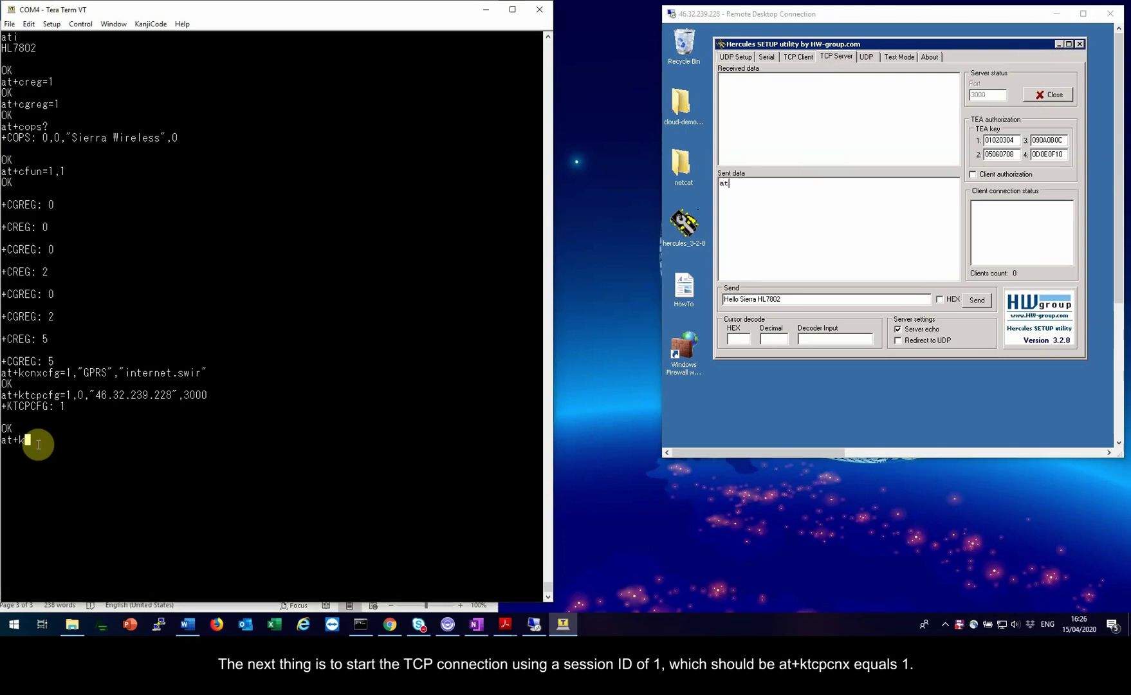
pyautogui.write('tcpcnx=1')
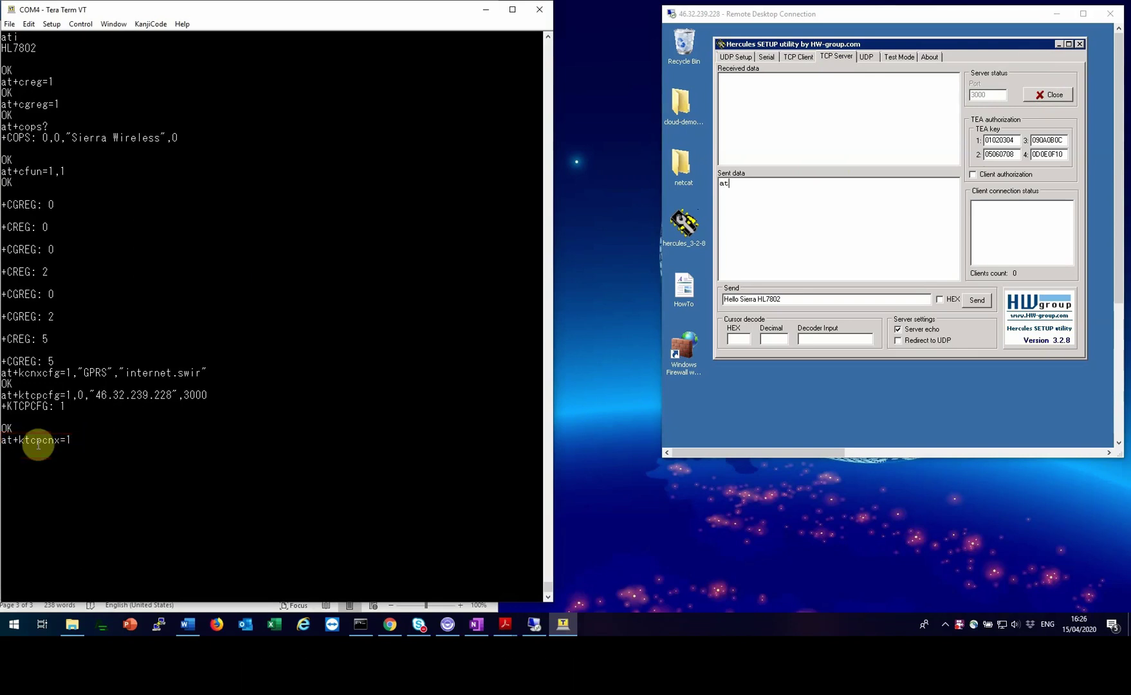
pyautogui.press('Return')
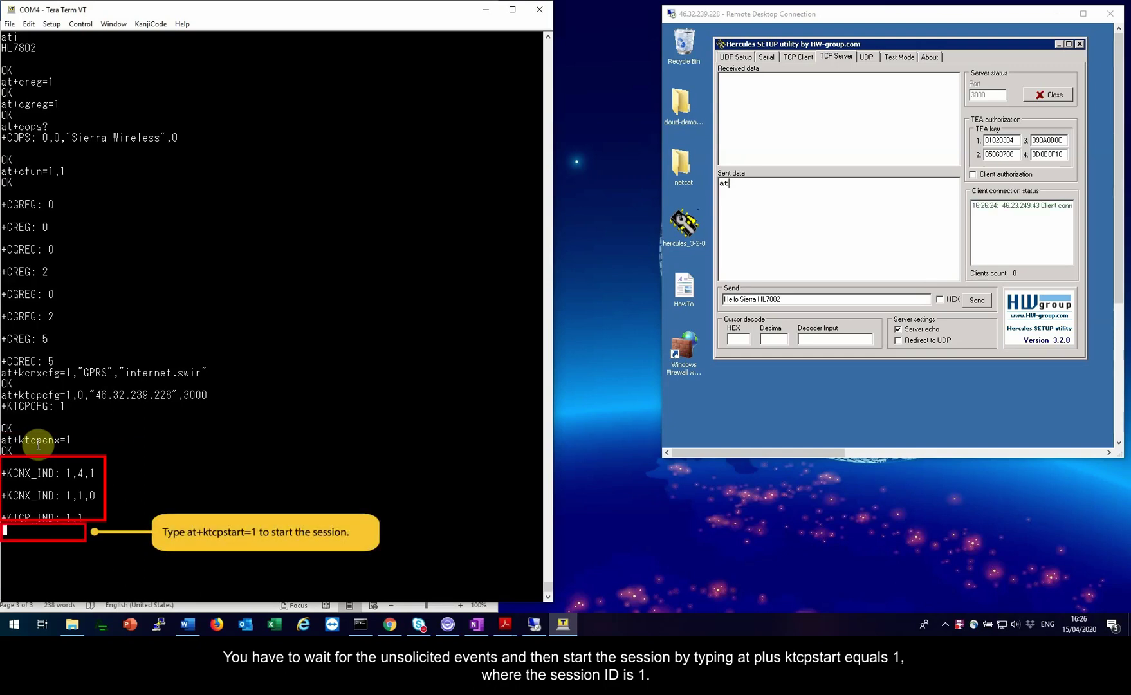
# Start the TCP data session with at+ktcpstart=1 and send "Hello Hercules" from the modem to the server.
pyautogui.write('at+ktcpstart=1')
pyautogui.press('Return')
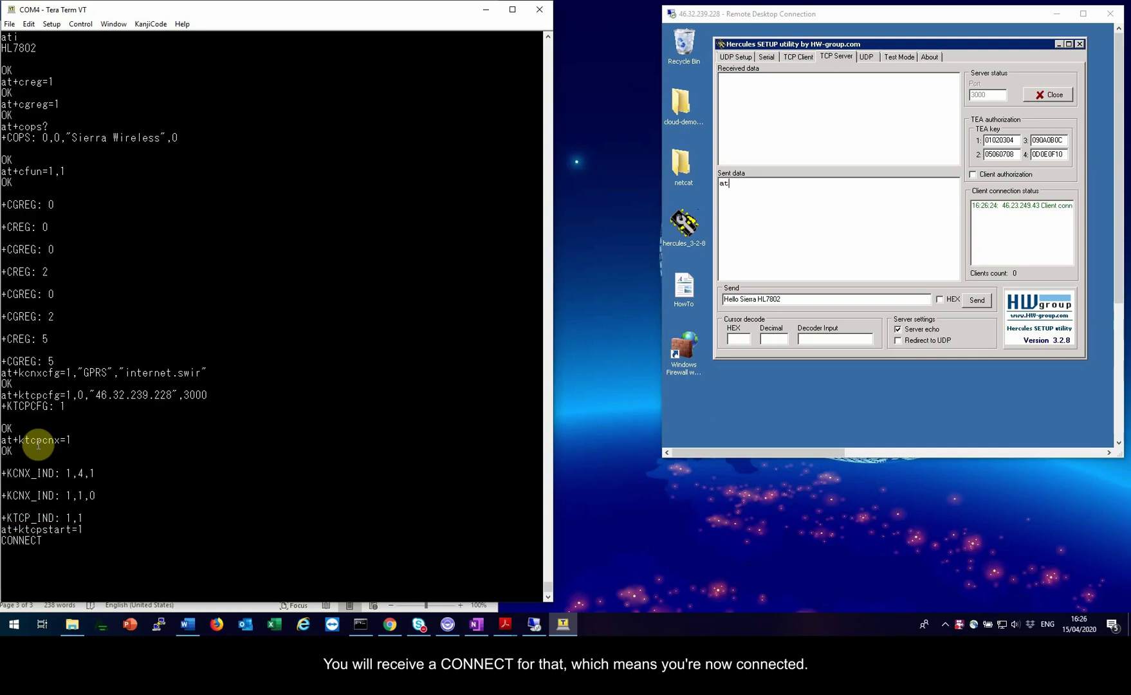
pyautogui.write('Hello Hercules')
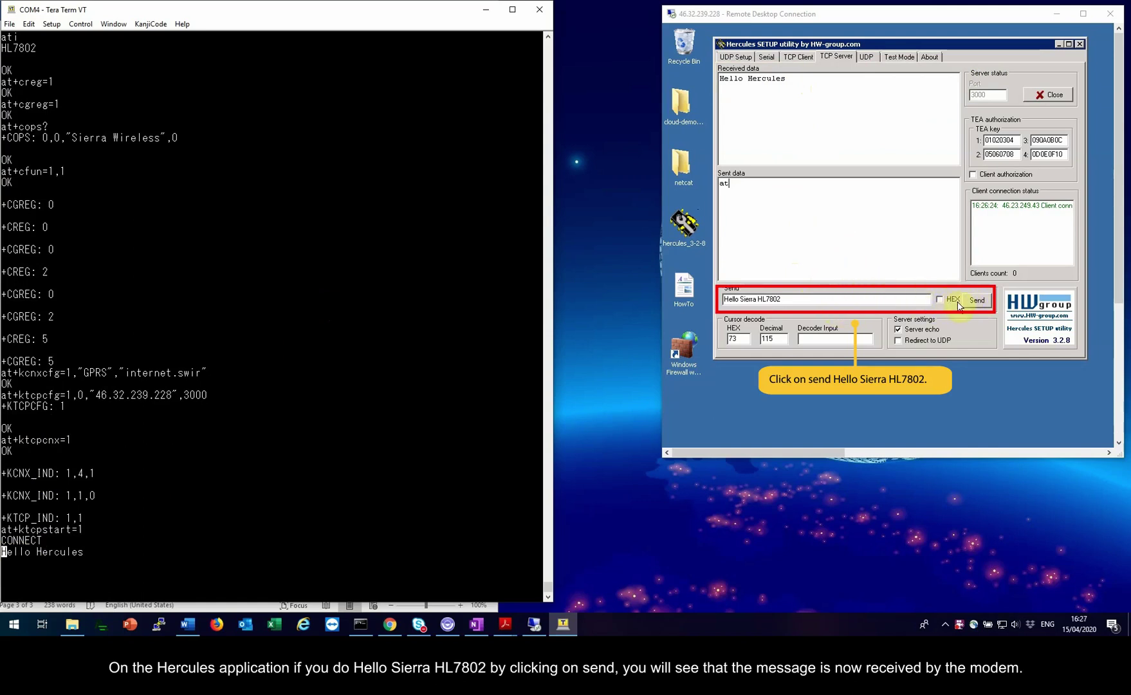
# Send "Hello Sierra HL7802" from the Hercules server to the modem and exit the modem's data mode with +++.
pyautogui.click(978, 303)
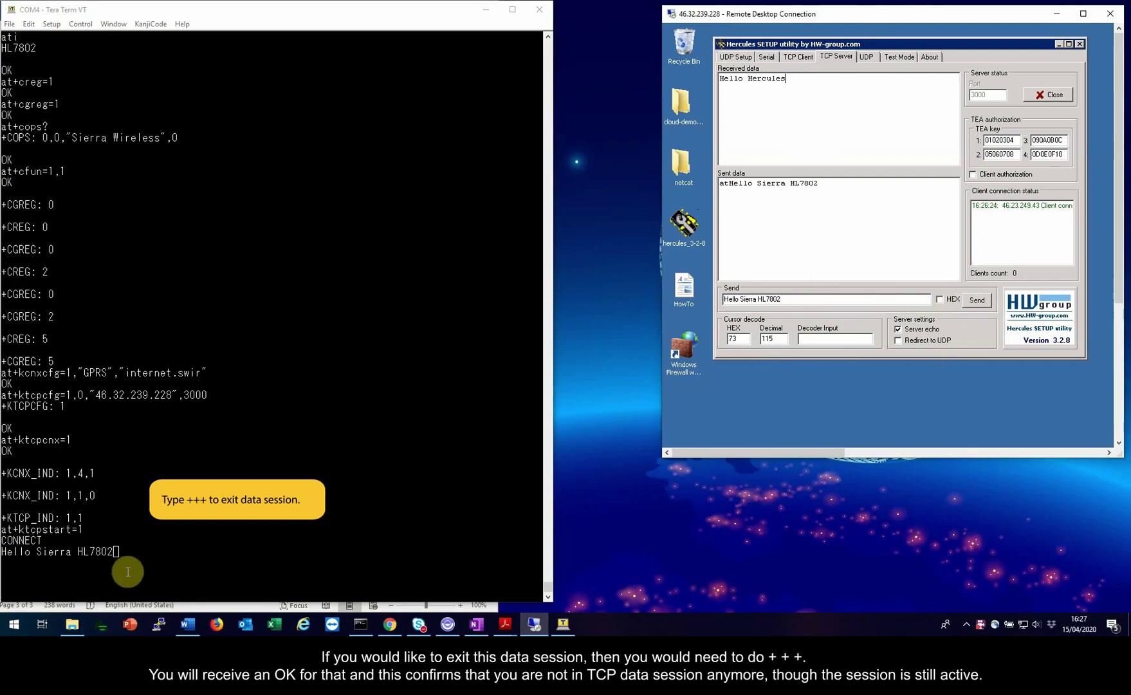
pyautogui.click(130, 550)
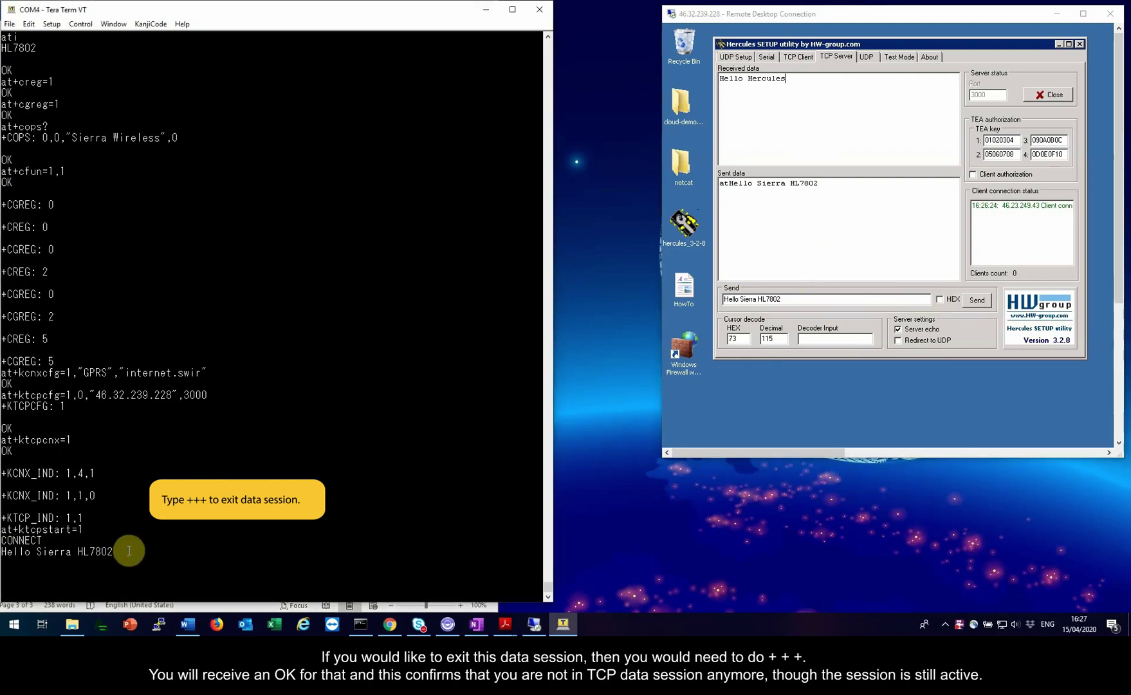
pyautogui.write('+++')
# Query the modem's firmware version with ati3.
pyautogui.write('ati')
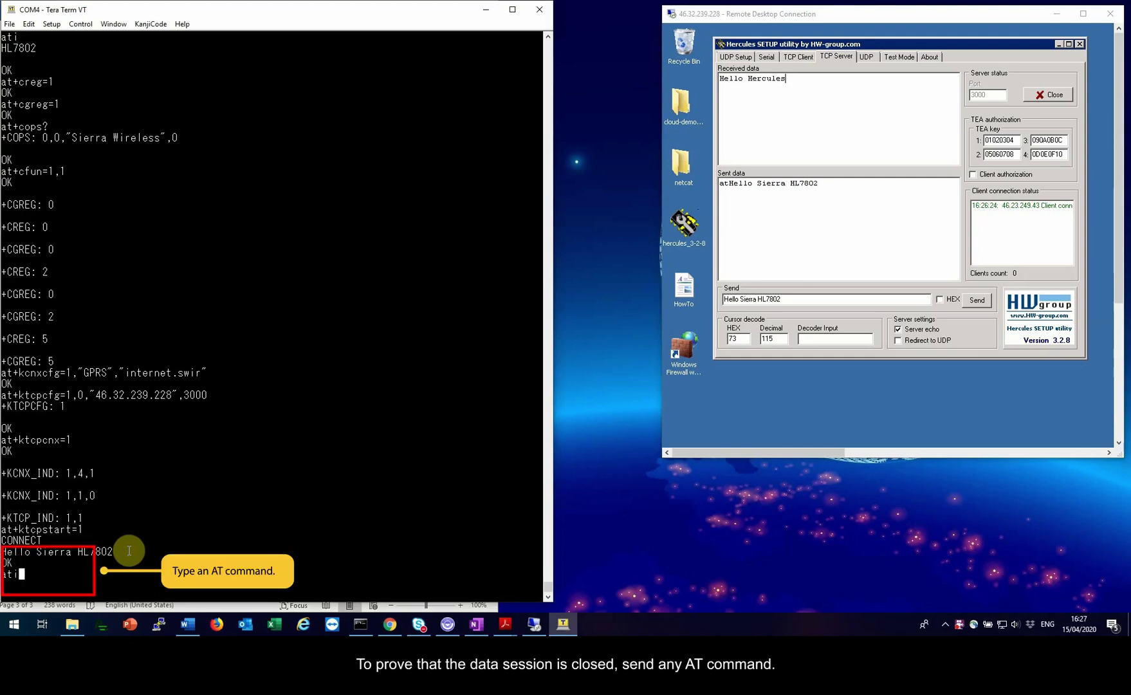
pyautogui.write('3')
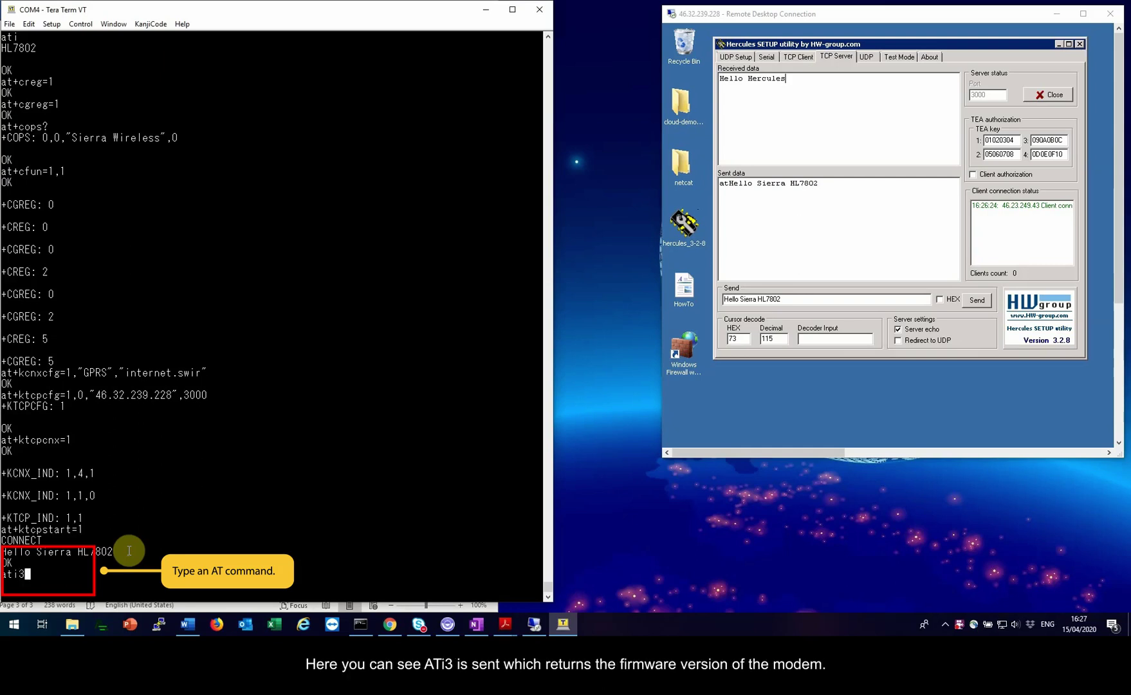
pyautogui.press('Return')
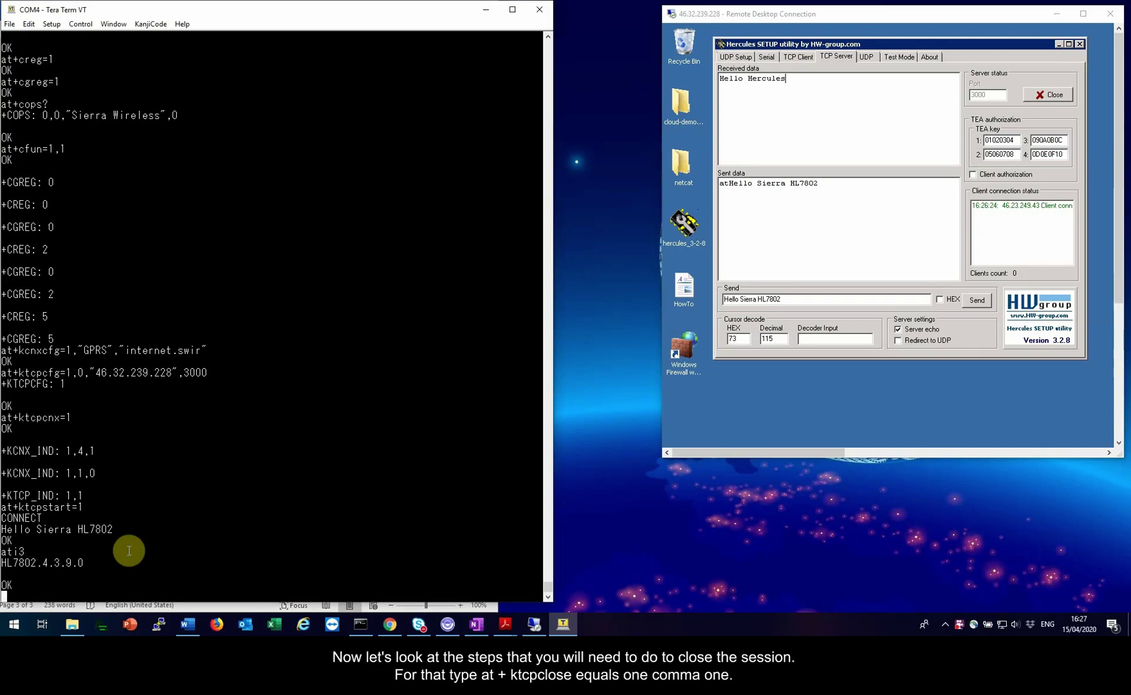
# Close TCP session 1 on the modem with at+ktcpclose=1,1 and stop the Hercules server listening on port 3000.
pyautogui.write('at+ktcp')
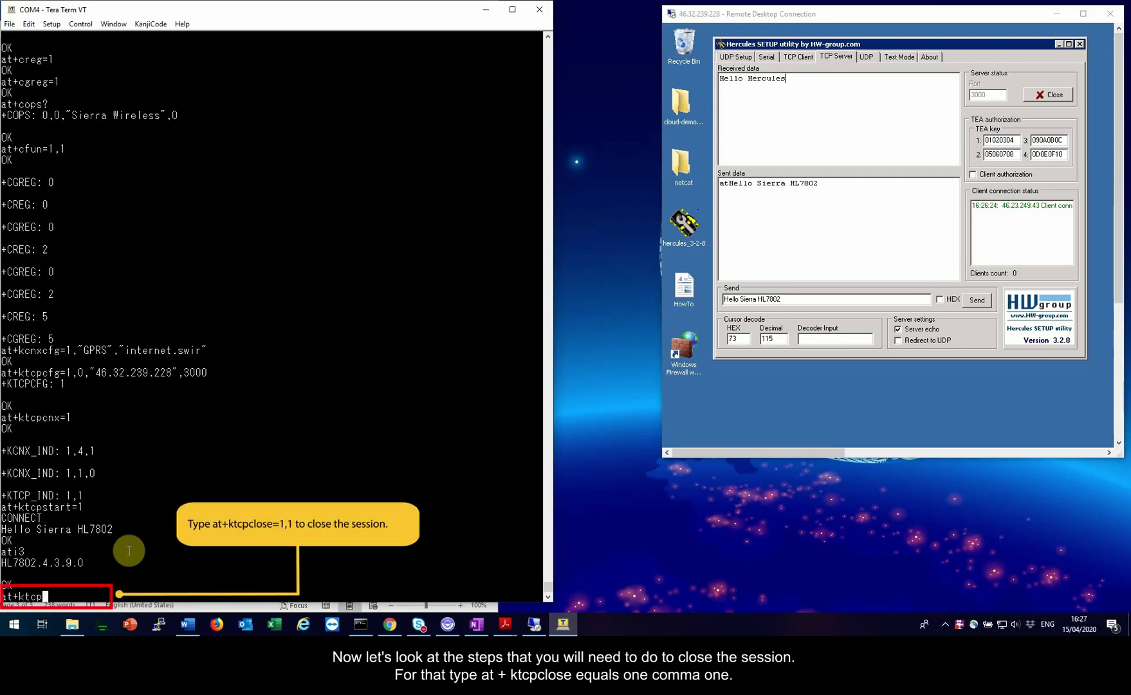
pyautogui.write('close=1,1')
pyautogui.press('Return')
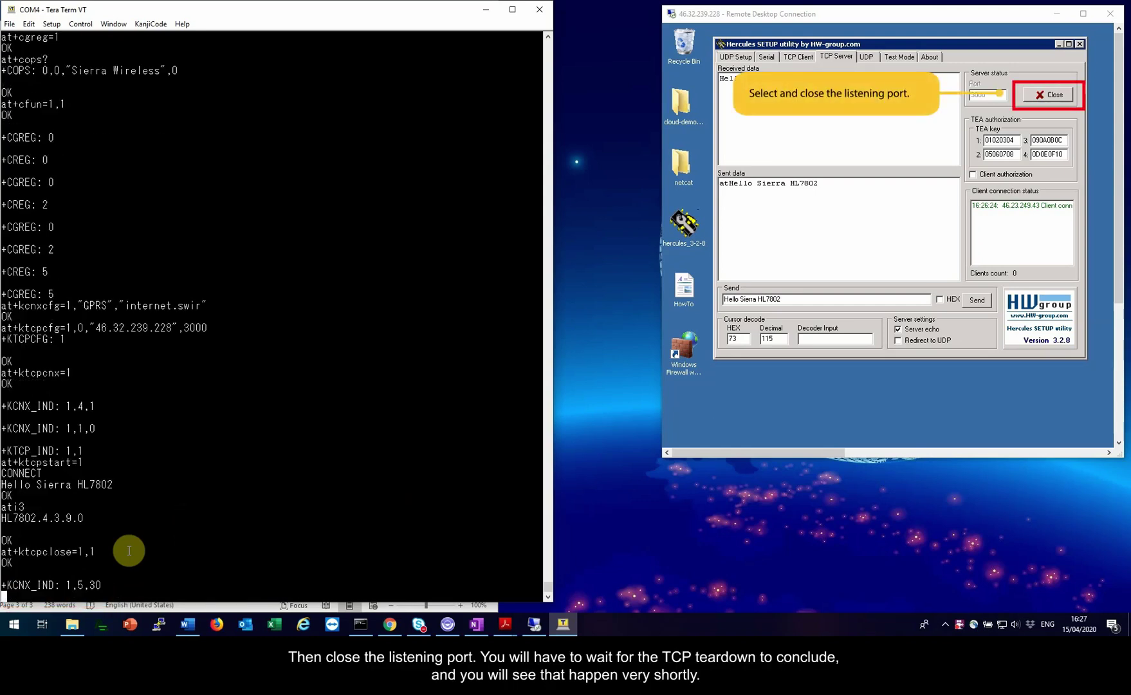
pyautogui.click(1048, 95)
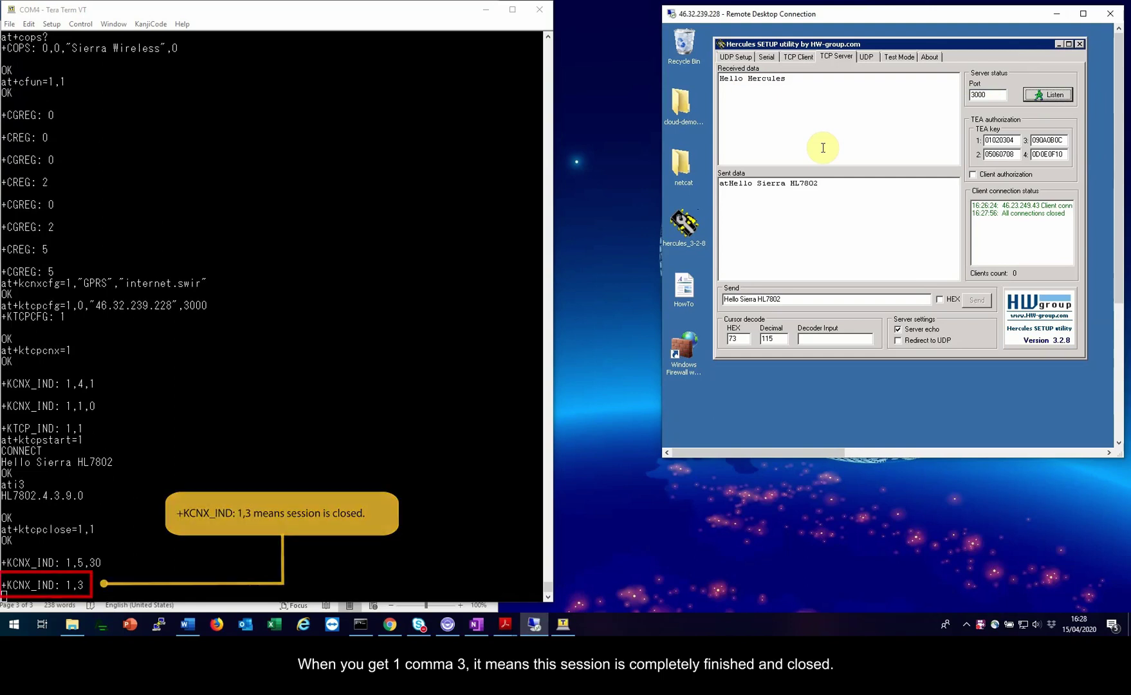
# Query the modem's GPRS network attach status with at+cgreg?
pyautogui.click(101, 595)
pyautogui.write('at+cgreg?')
pyautogui.press('Return')
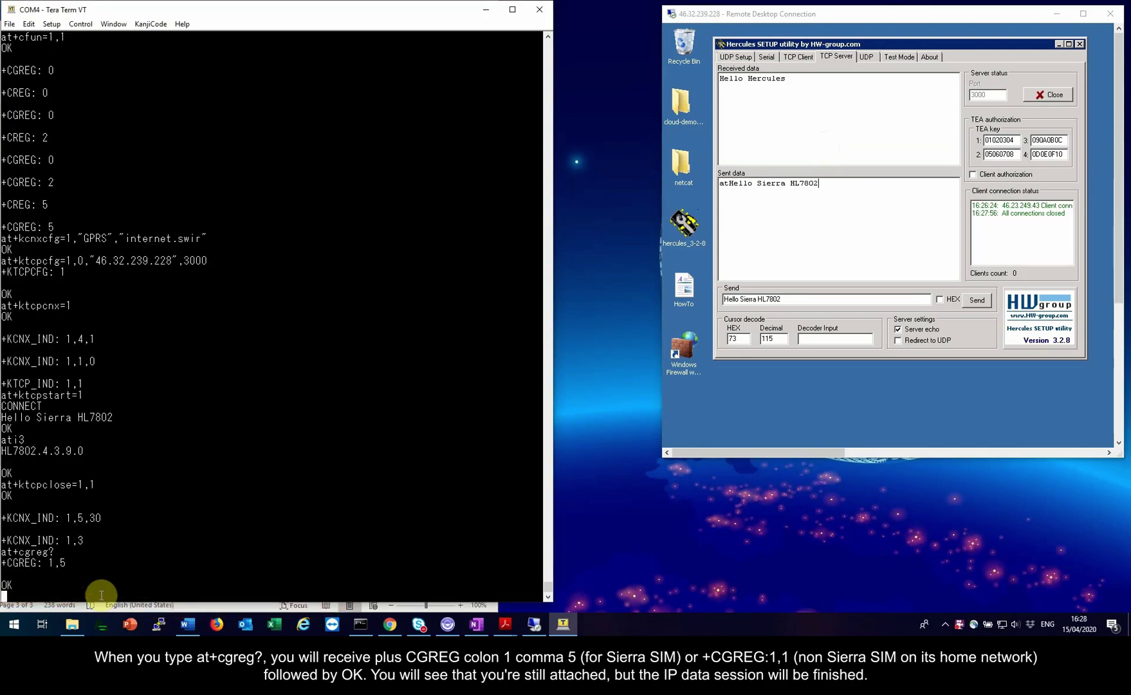